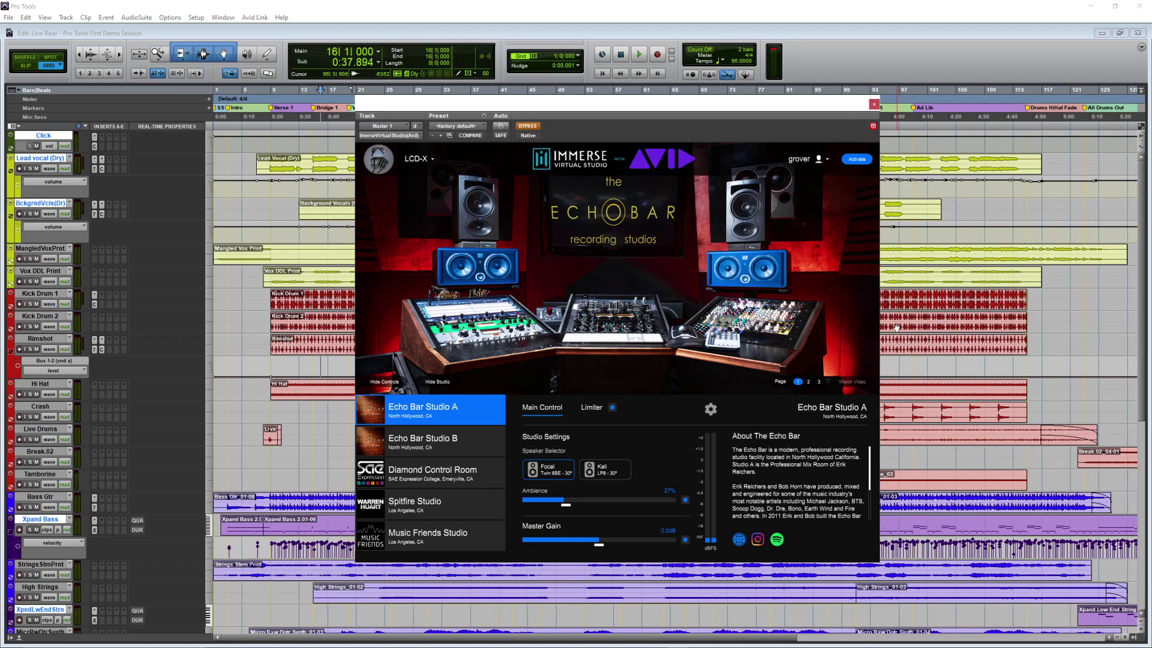
View the signed-in user profile and trial licence details in Immerse Virtual Studio.
{"action": "left_click", "coordinate": [819, 159]}
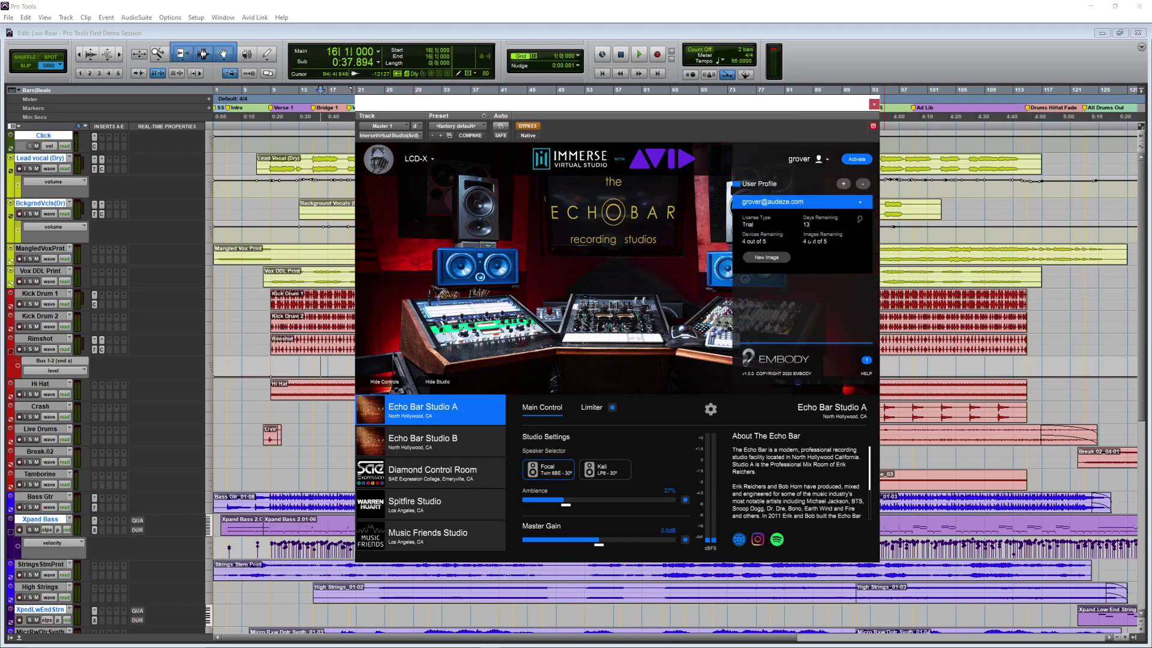
Close the profile panel and choose the Audeze LCD-2 Closed headphone model, confirming it stays selected.
{"action": "key", "text": "Escape"}
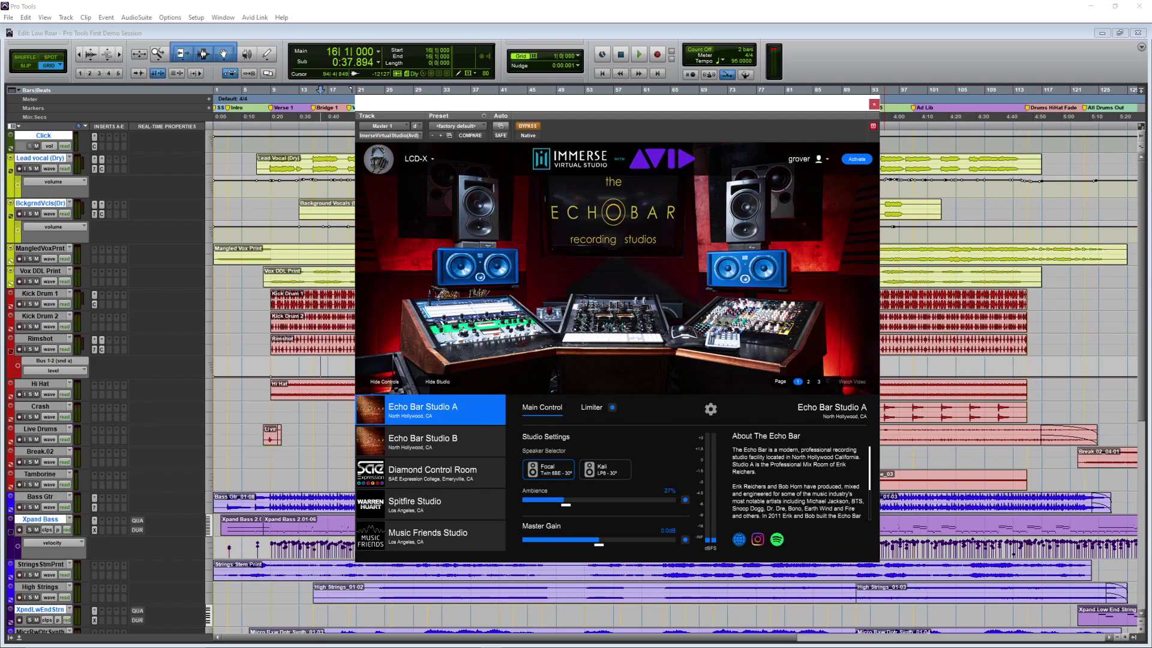
{"action": "left_click", "coordinate": [416, 158]}
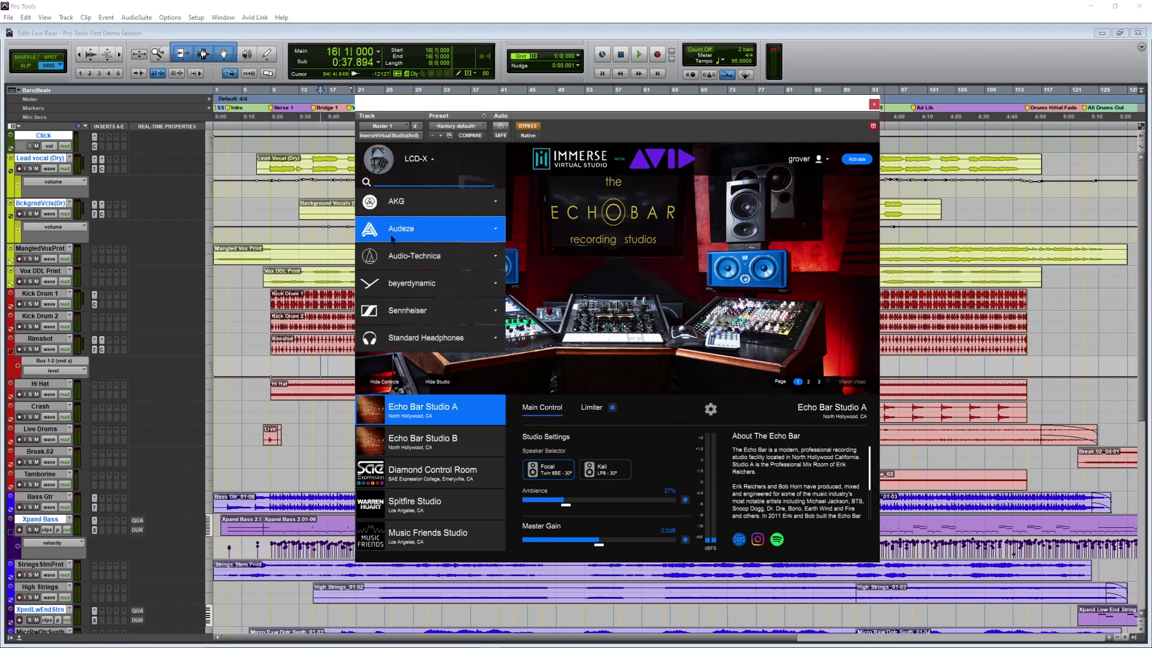
{"action": "left_click", "coordinate": [494, 231]}
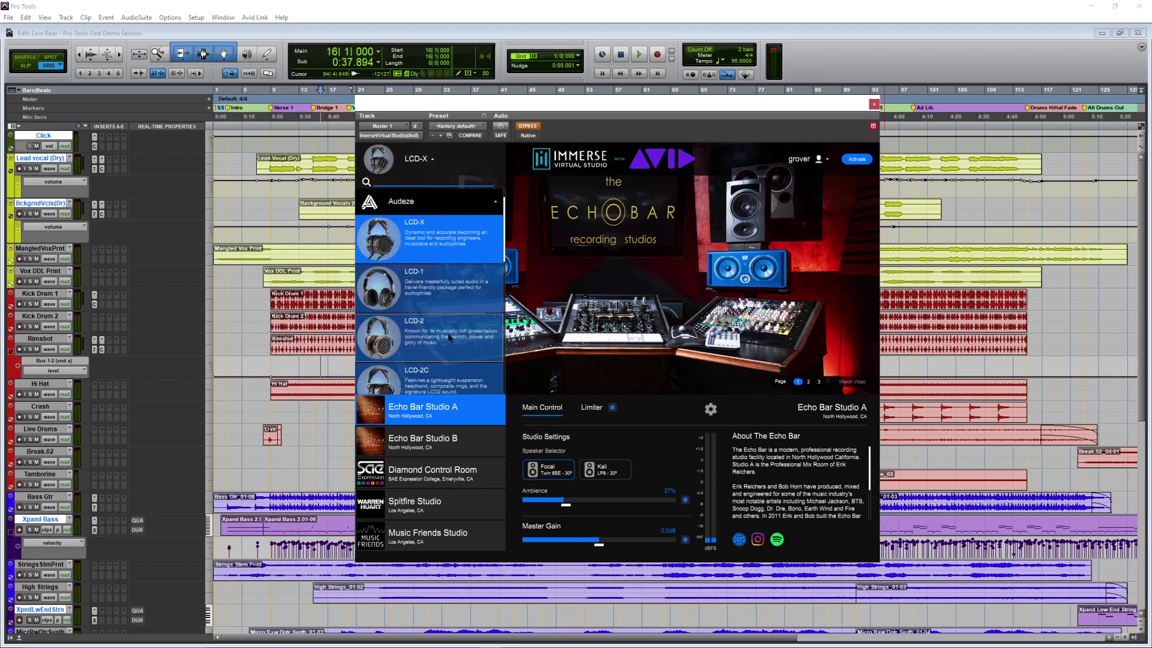
{"action": "scroll", "coordinate": [450, 291], "scroll_direction": "down", "scroll_amount": 3}
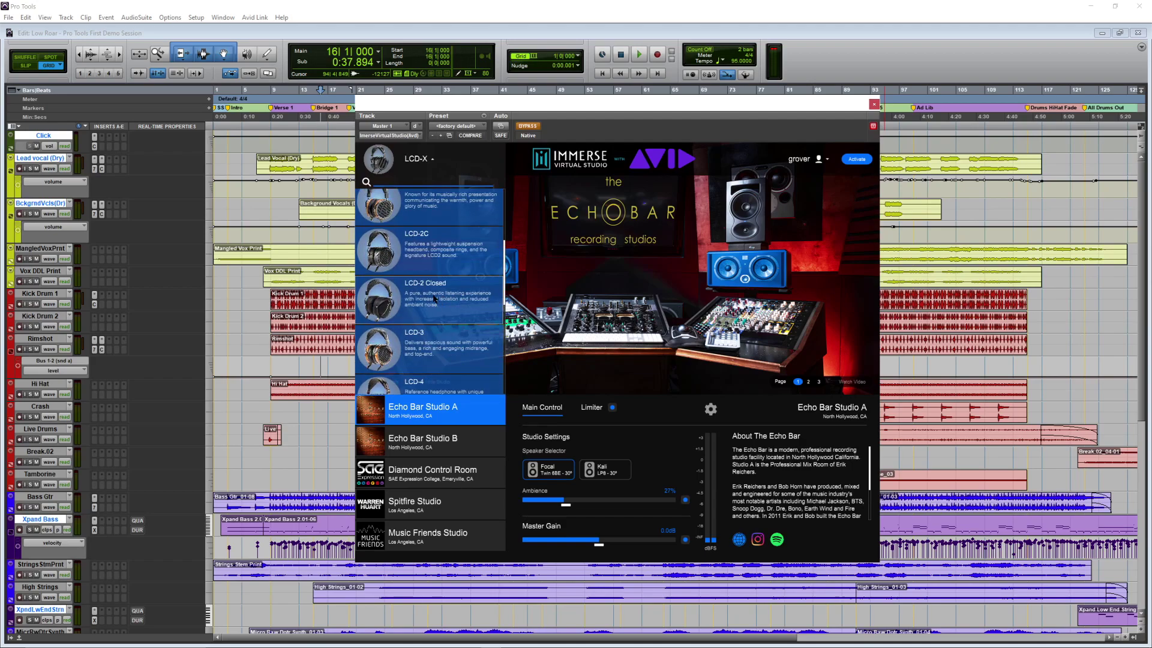
{"action": "left_click", "coordinate": [434, 299]}
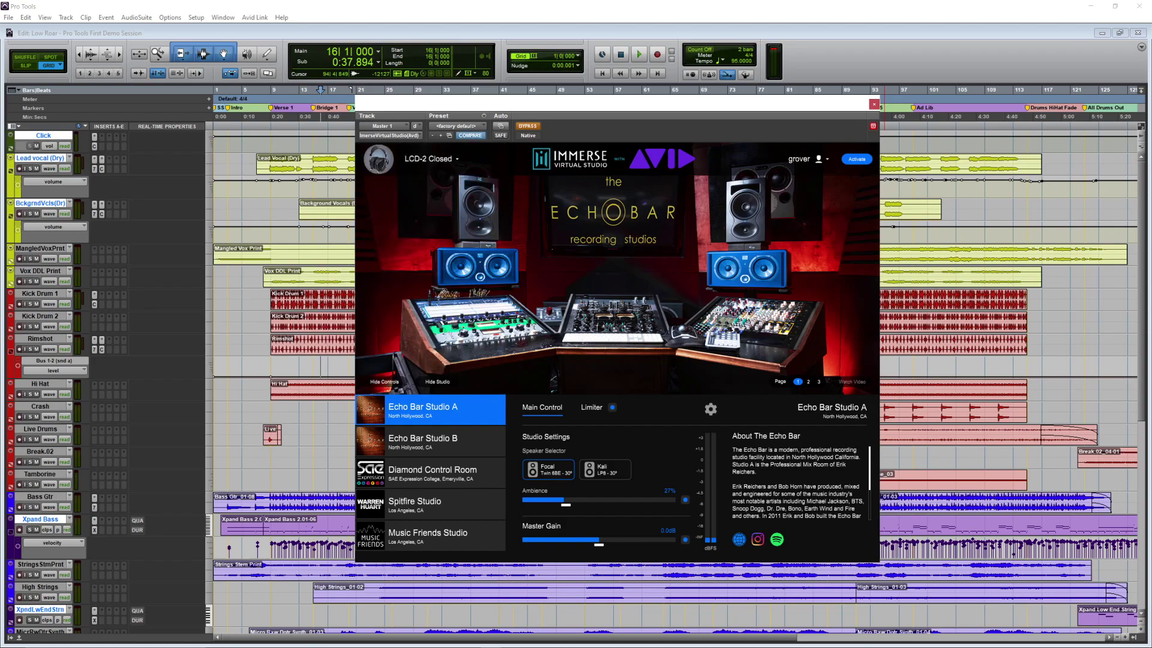
{"action": "left_click", "coordinate": [428, 159]}
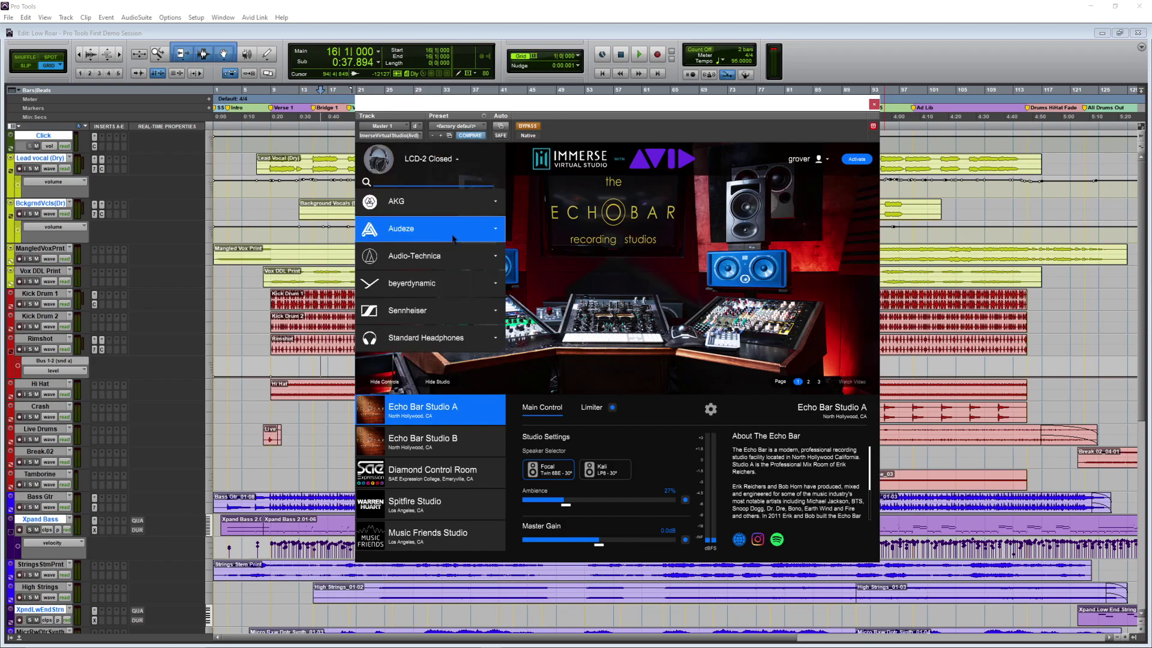
{"action": "left_click", "coordinate": [456, 231]}
{"action": "scroll", "coordinate": [452, 312], "scroll_direction": "down", "scroll_amount": 2}
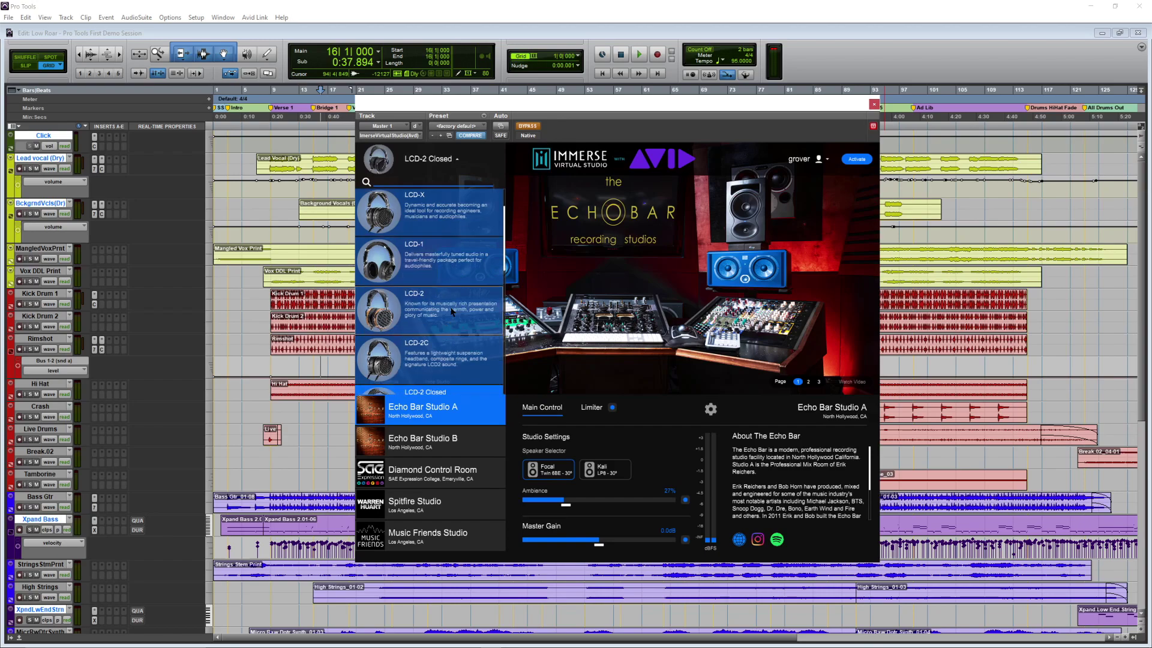
{"action": "scroll", "coordinate": [453, 309], "scroll_direction": "down", "scroll_amount": 1}
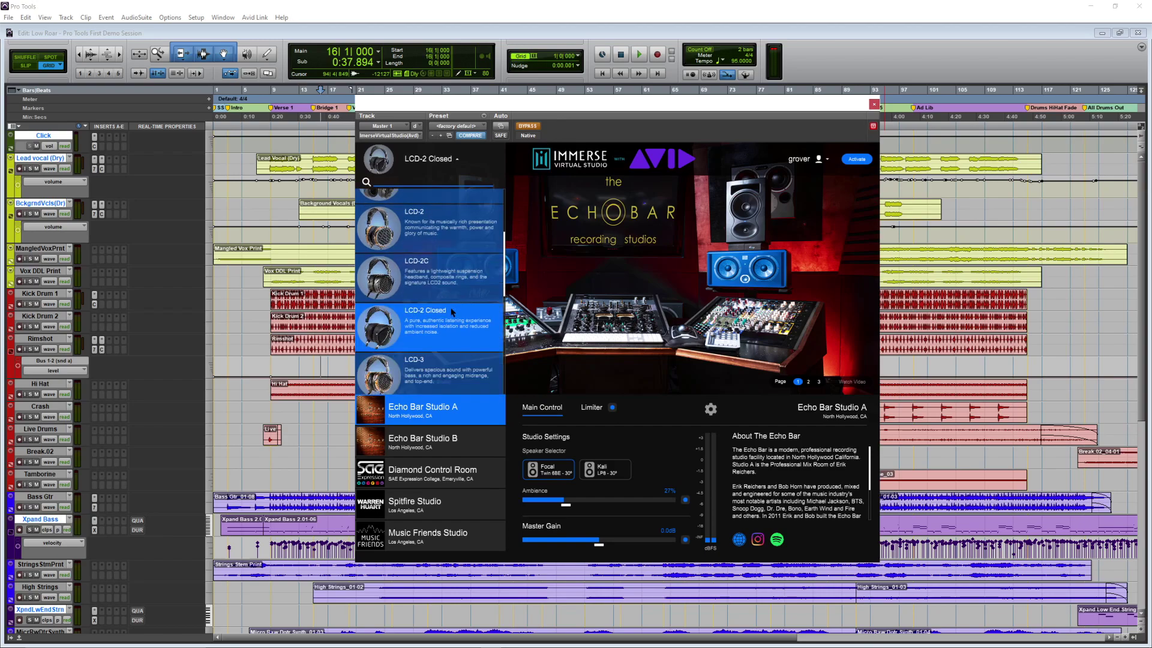
{"action": "left_click", "coordinate": [460, 165]}
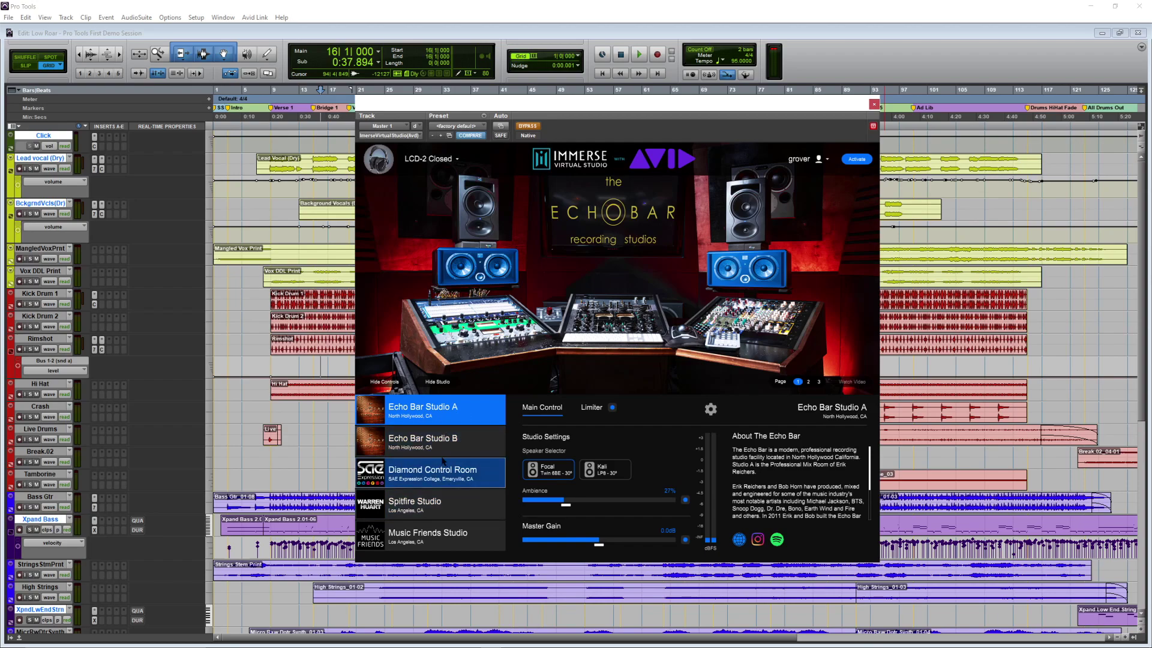
{"action": "left_click", "coordinate": [447, 444]}
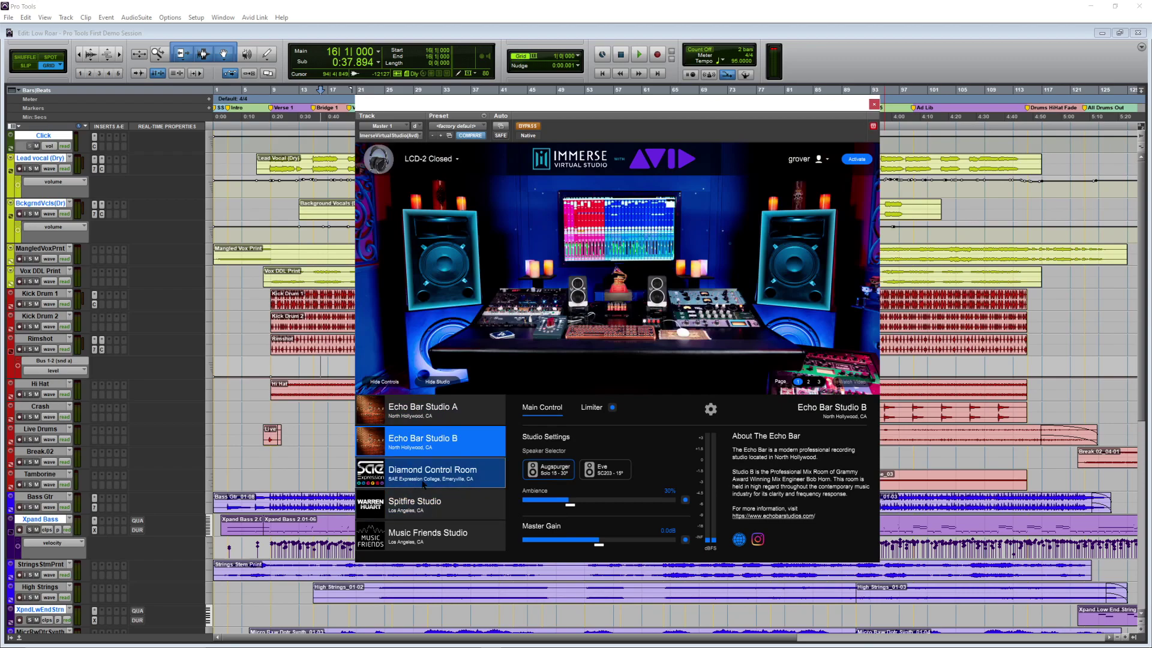
{"action": "left_click", "coordinate": [426, 481]}
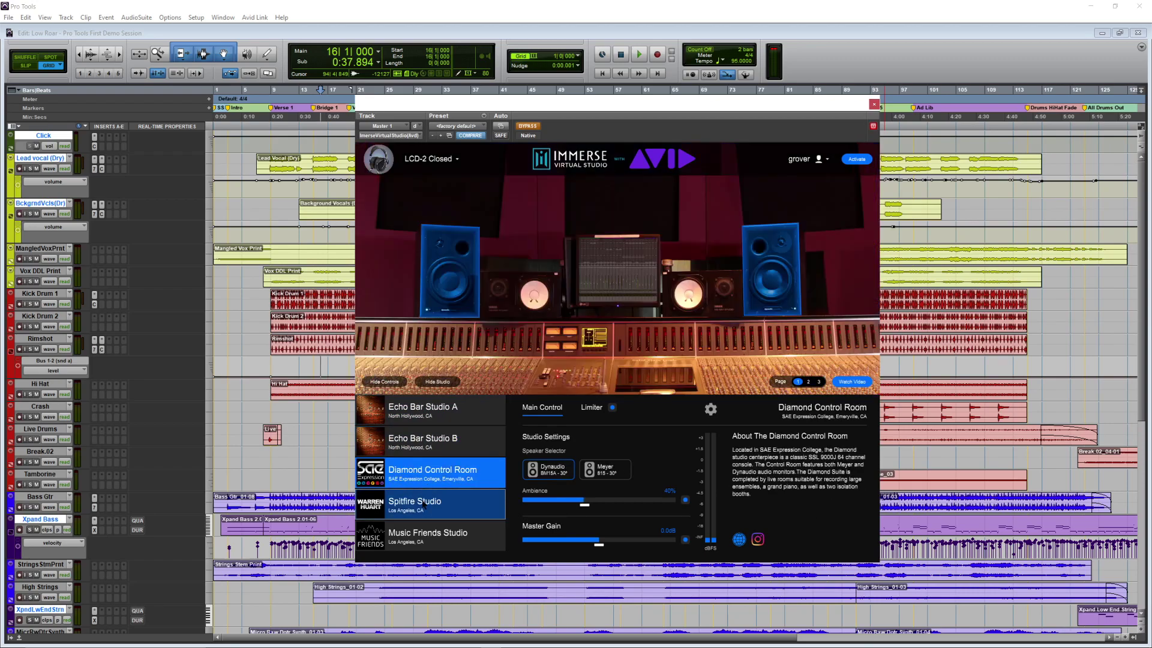
{"action": "left_click", "coordinate": [423, 503]}
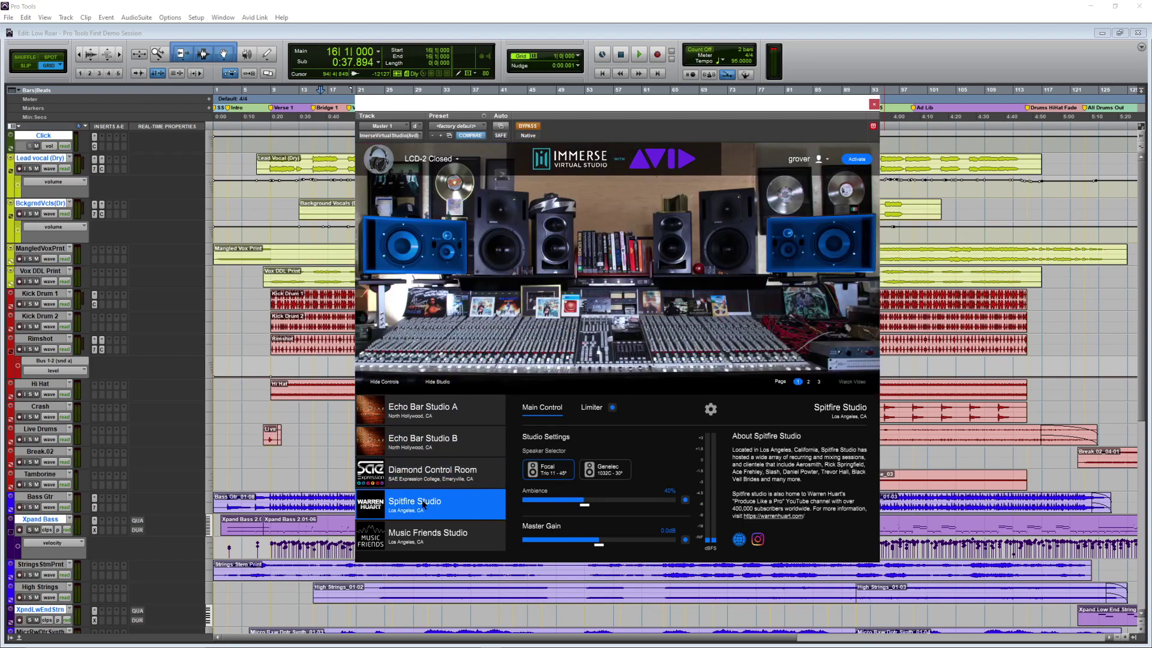
{"action": "left_click", "coordinate": [430, 535]}
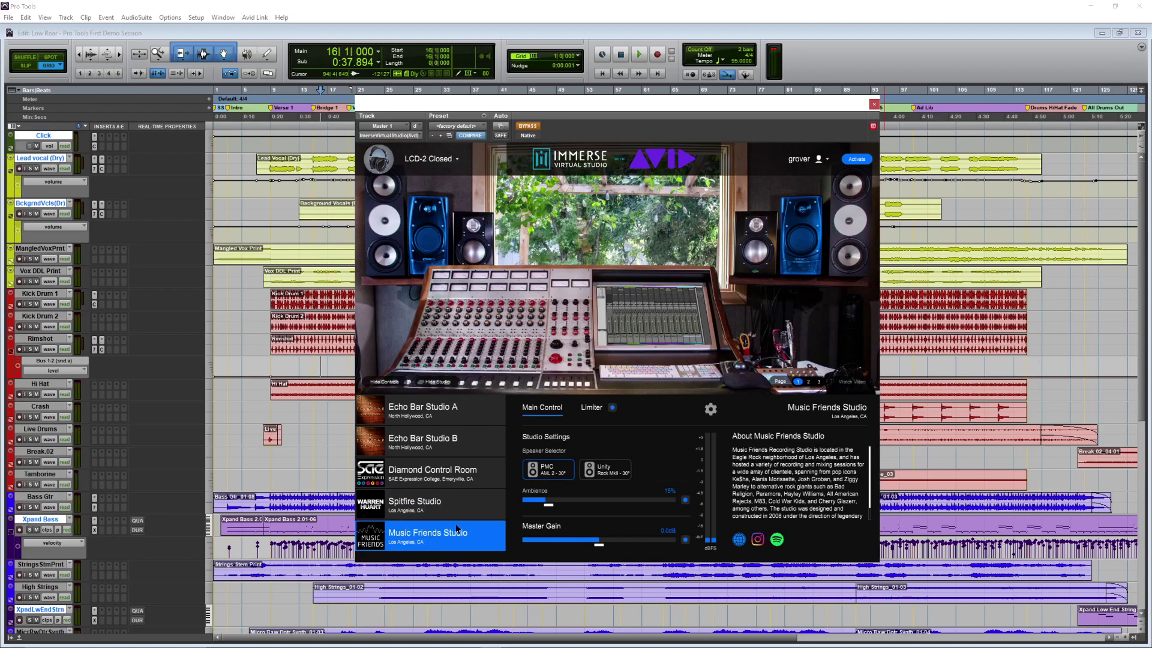
{"action": "left_click", "coordinate": [438, 478]}
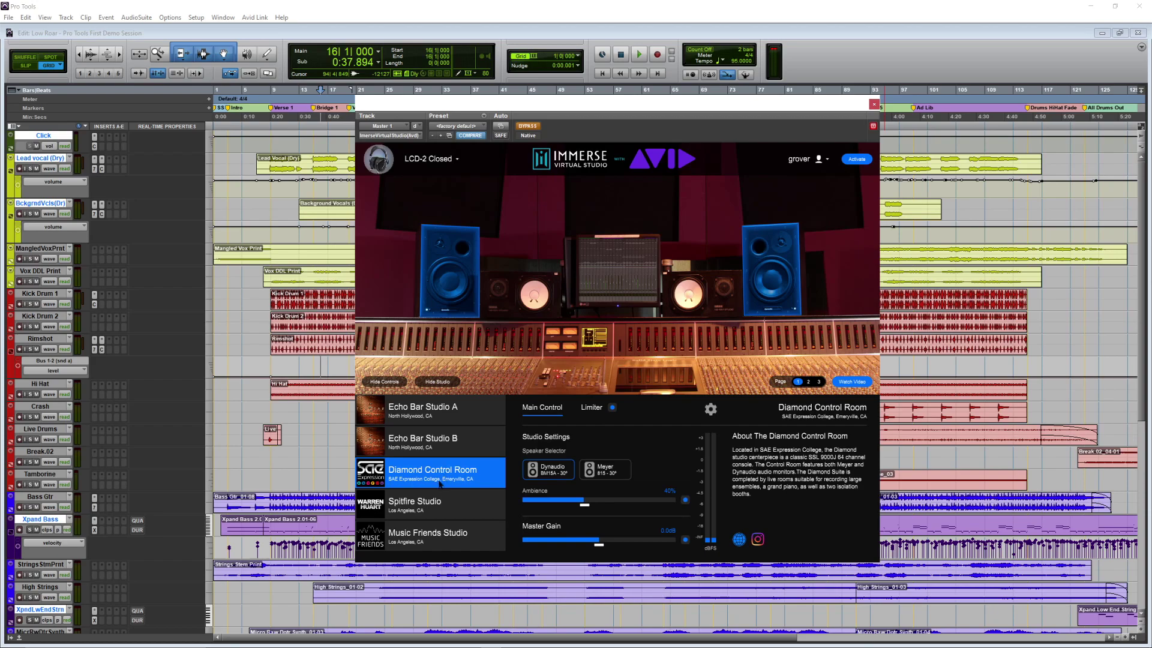
{"action": "left_click", "coordinate": [436, 445]}
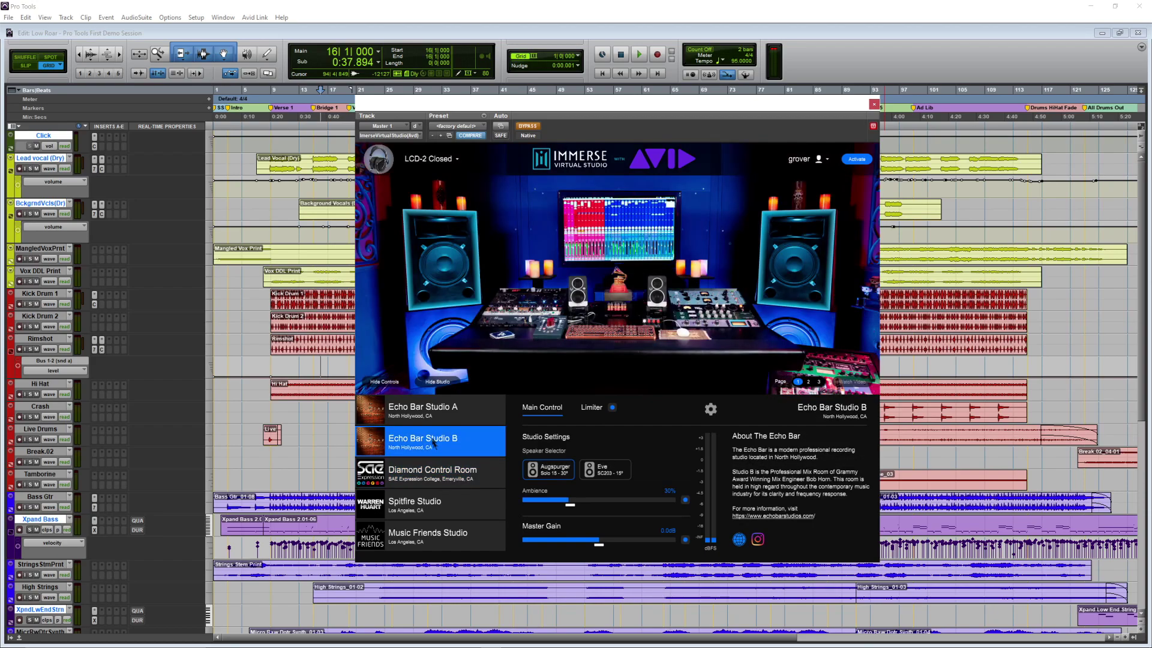
{"action": "left_click", "coordinate": [442, 414]}
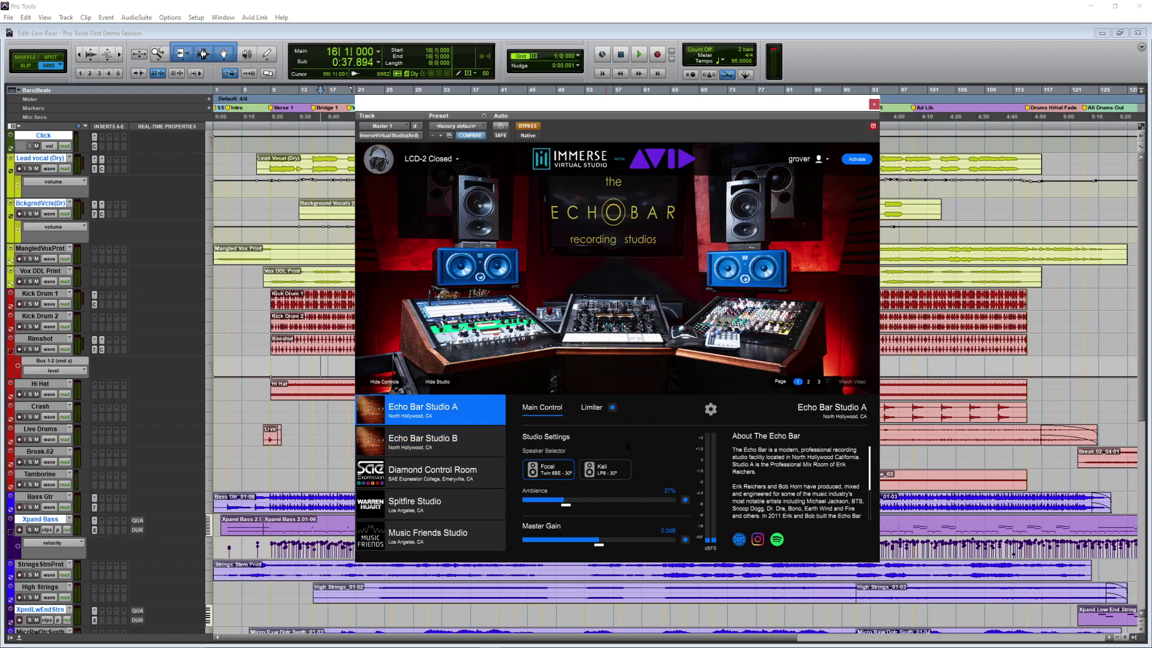
Compare the Kali LP8 and Focal Twin monitors, settling on the Focal Twin.
{"action": "left_click", "coordinate": [605, 469]}
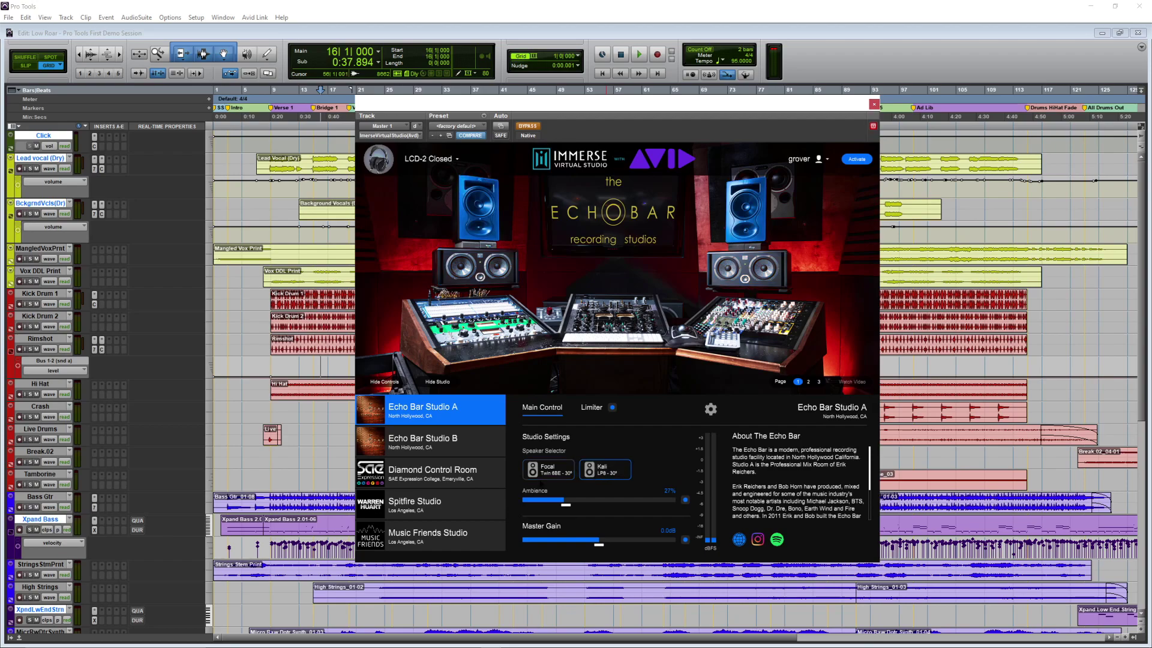
{"action": "left_click", "coordinate": [548, 469]}
{"action": "left_click", "coordinate": [605, 469]}
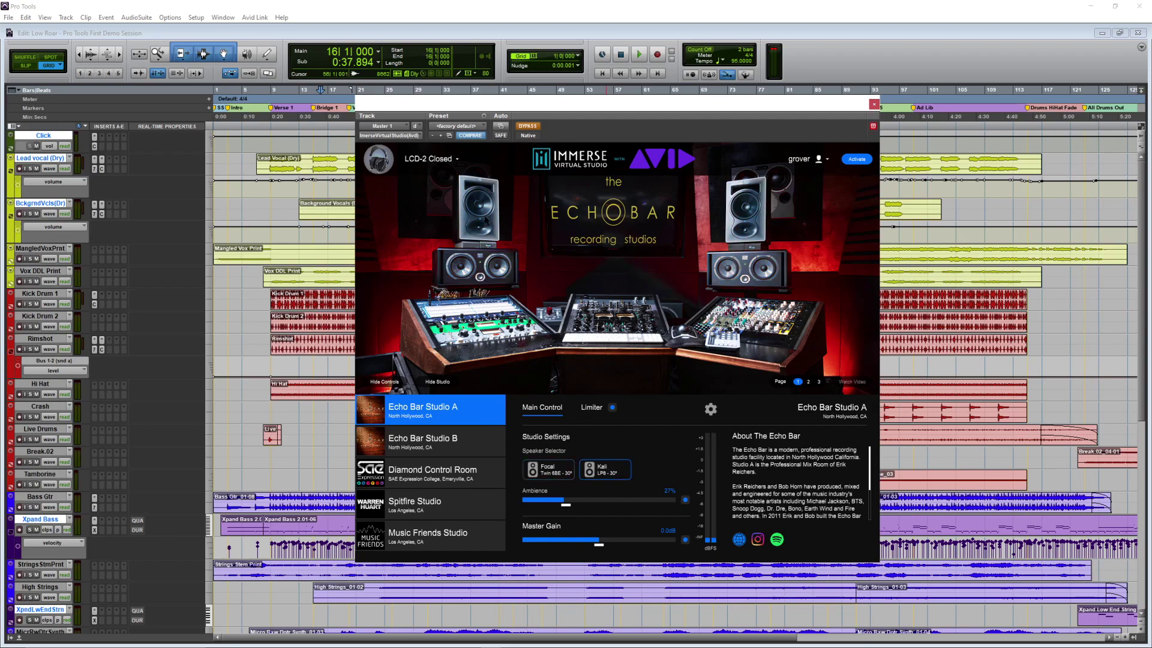
{"action": "left_click", "coordinate": [548, 470]}
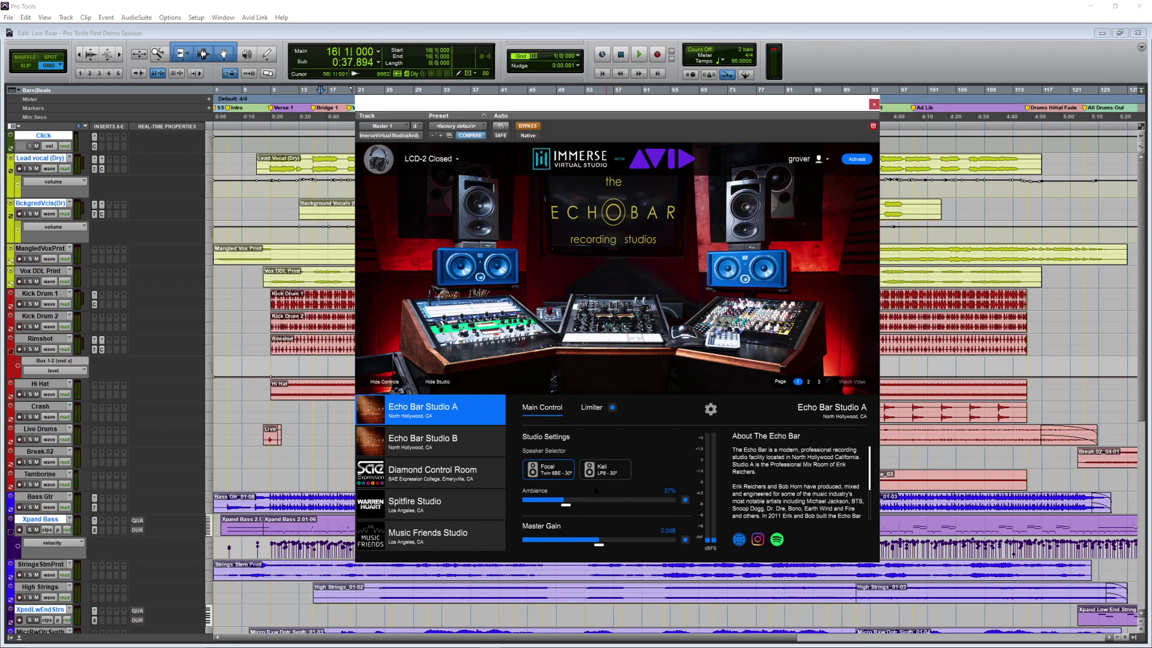
Lower the room ambience to 18% and bypass it once to hear the difference.
{"action": "mouse_move", "coordinate": [565, 504]}
{"action": "left_mouse_down"}
{"action": "mouse_move", "coordinate": [609, 505]}
{"action": "mouse_move", "coordinate": [556, 504]}
{"action": "left_mouse_up"}
{"action": "left_click", "coordinate": [685, 500]}
{"action": "left_click", "coordinate": [685, 500]}
Show the Peak Limiter page and switch the limiter off, revealing Additional Settings.
{"action": "left_click", "coordinate": [591, 408]}
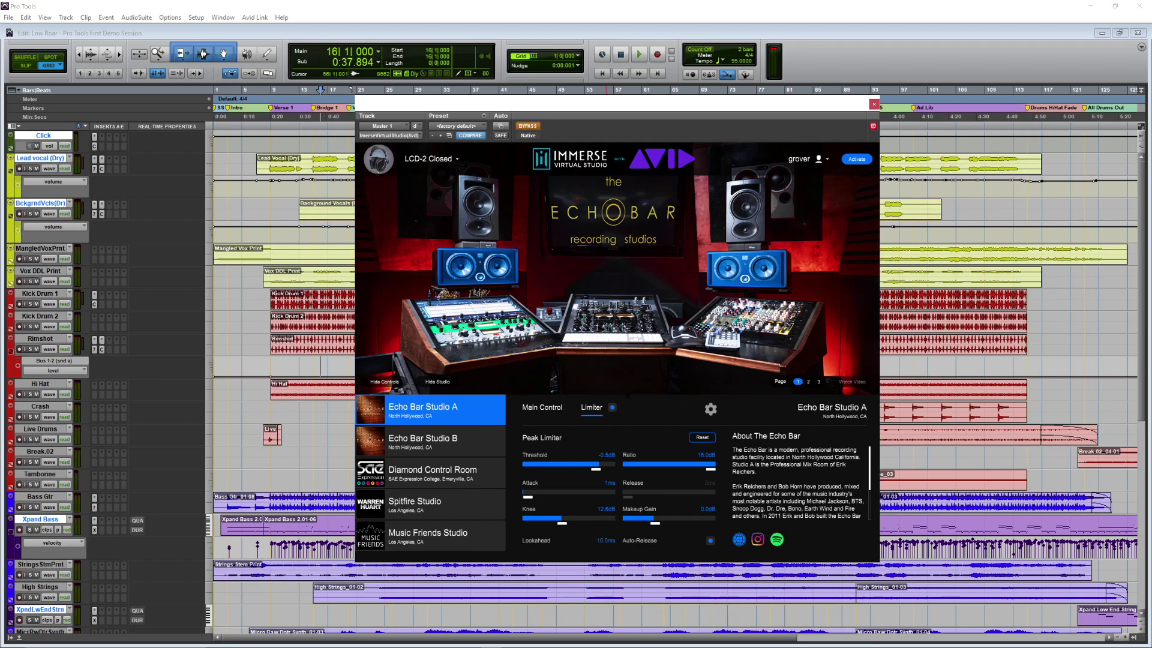
{"action": "left_click", "coordinate": [613, 408]}
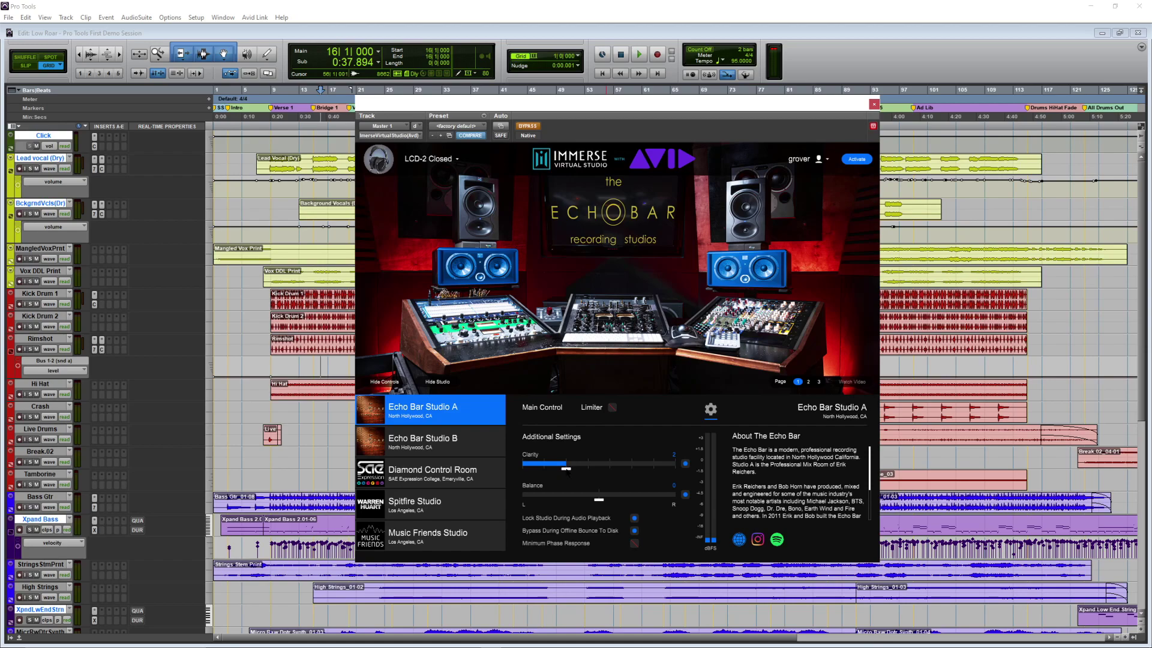
Raise Clarity from 2 to 3, bypassing it briefly to compare.
{"action": "left_click_drag", "start_coordinate": [566, 470], "coordinate": [585, 470]}
{"action": "left_click", "coordinate": [685, 464]}
{"action": "left_click", "coordinate": [685, 464]}
Disable Balance and Minimum Phase Response, then go back to Main Control.
{"action": "left_click", "coordinate": [685, 494]}
{"action": "left_click", "coordinate": [635, 544]}
{"action": "left_click", "coordinate": [542, 407]}
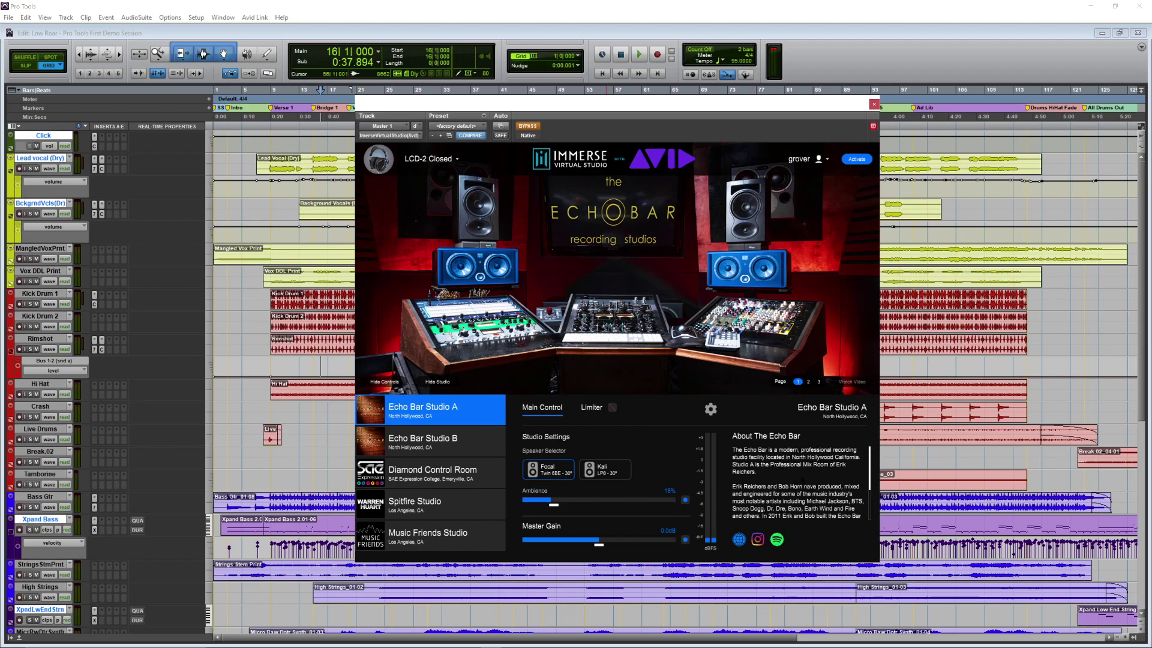
Scroll through the About The Echo Bar text and show the second Echo Bar Studio A photo.
{"action": "scroll", "coordinate": [814, 495], "scroll_direction": "down", "scroll_amount": 2}
{"action": "scroll", "coordinate": [815, 488], "scroll_direction": "up", "scroll_amount": 3}
{"action": "scroll", "coordinate": [804, 486], "scroll_direction": "down", "scroll_amount": 1}
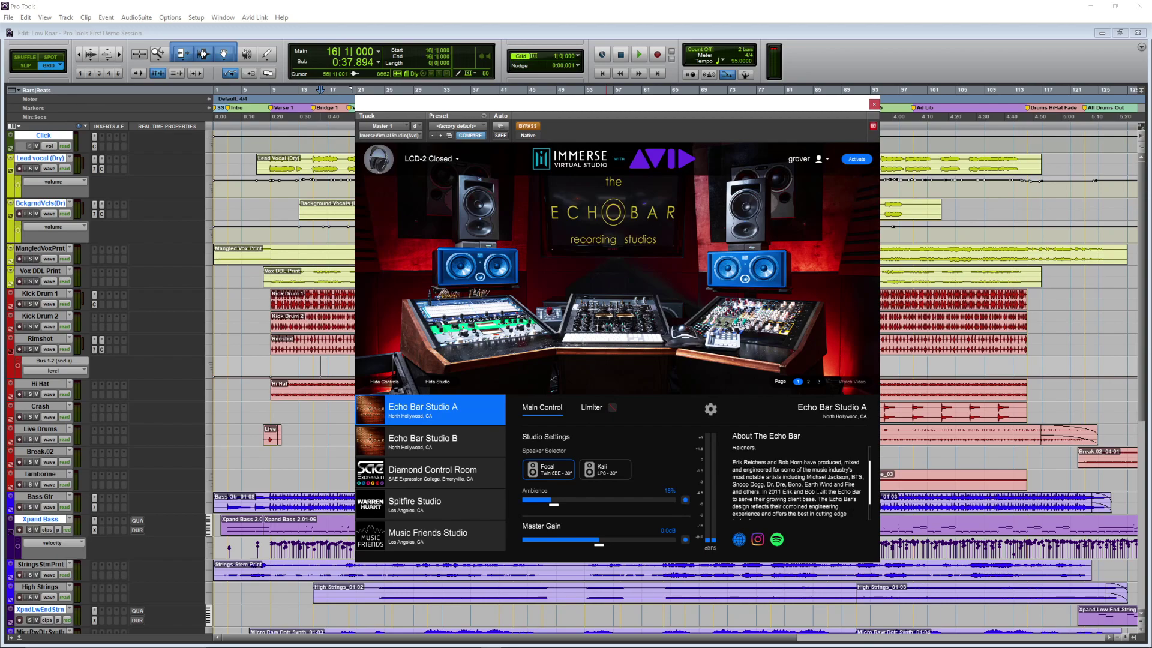
{"action": "scroll", "coordinate": [798, 483], "scroll_direction": "down", "scroll_amount": 1}
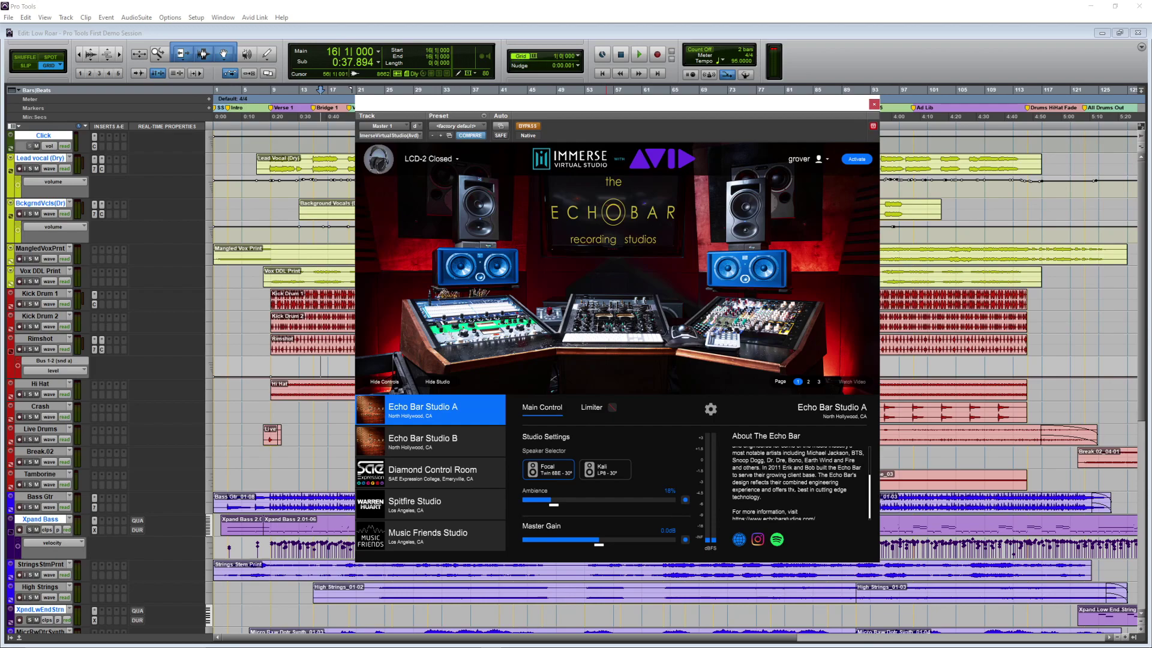
{"action": "scroll", "coordinate": [802, 482], "scroll_direction": "down", "scroll_amount": 1}
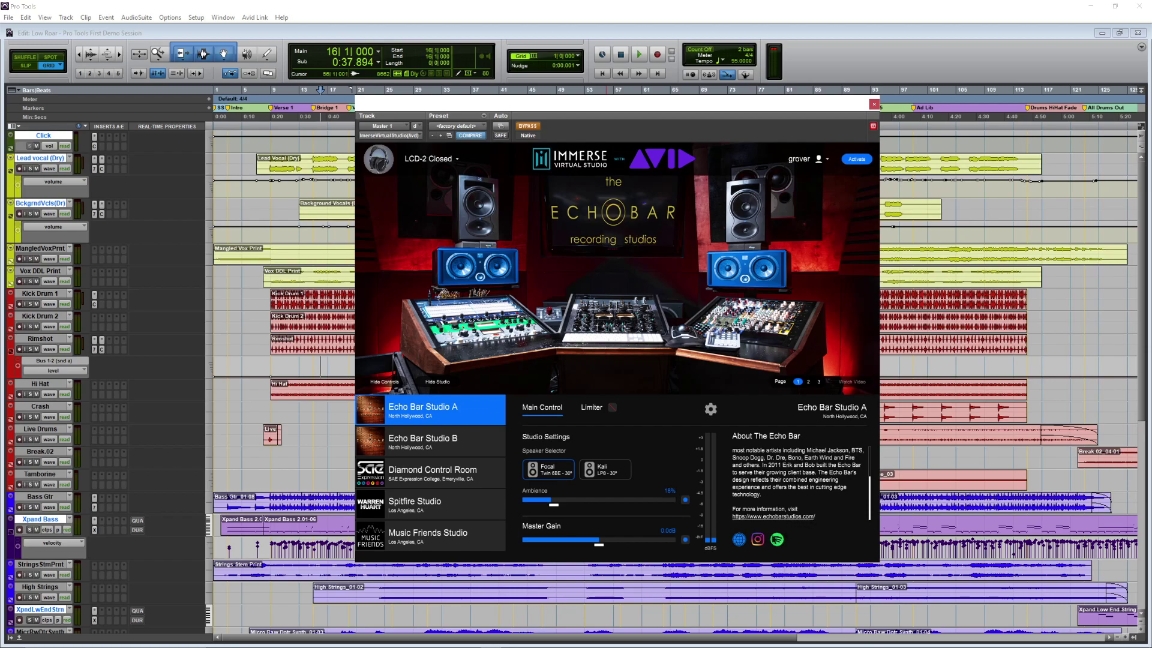
{"action": "left_click", "coordinate": [808, 382]}
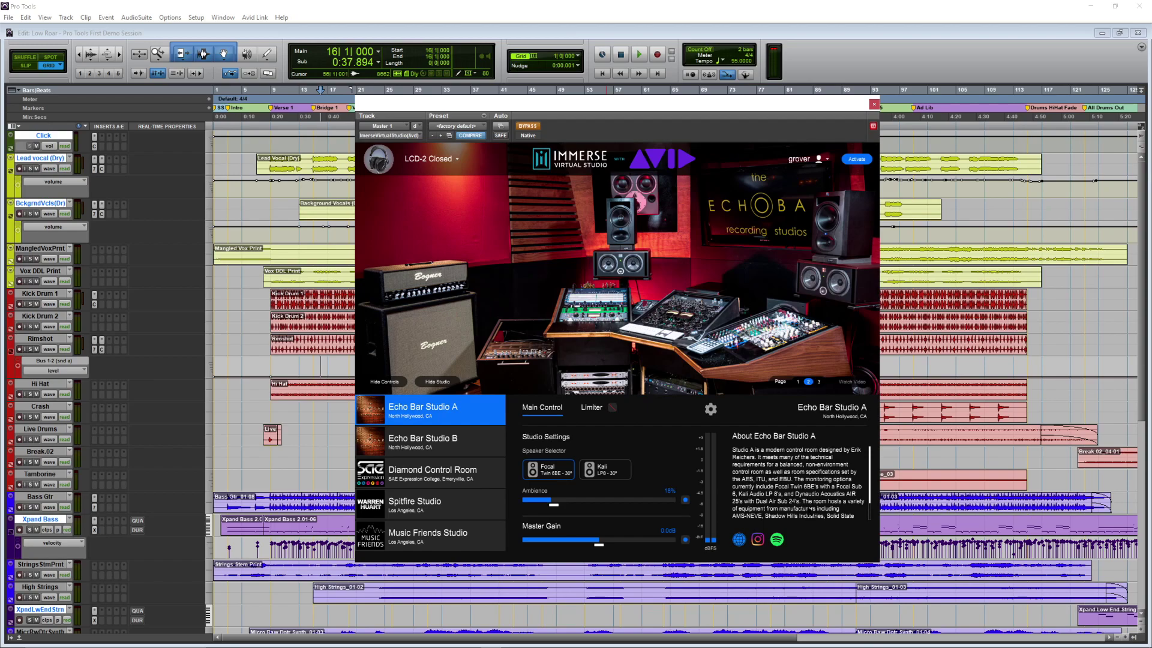
Try Echo Bar Studio B and its engineer page, then open the Diamond Control Room video.
{"action": "scroll", "coordinate": [811, 501], "scroll_direction": "down", "scroll_amount": 3}
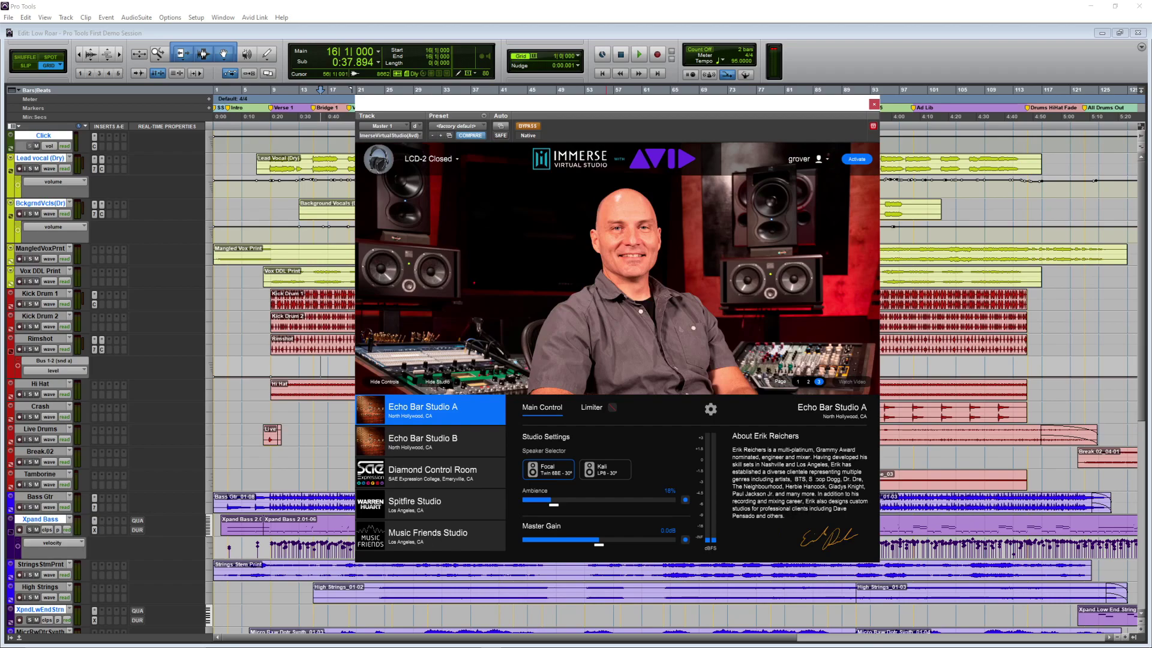
{"action": "left_click", "coordinate": [451, 443]}
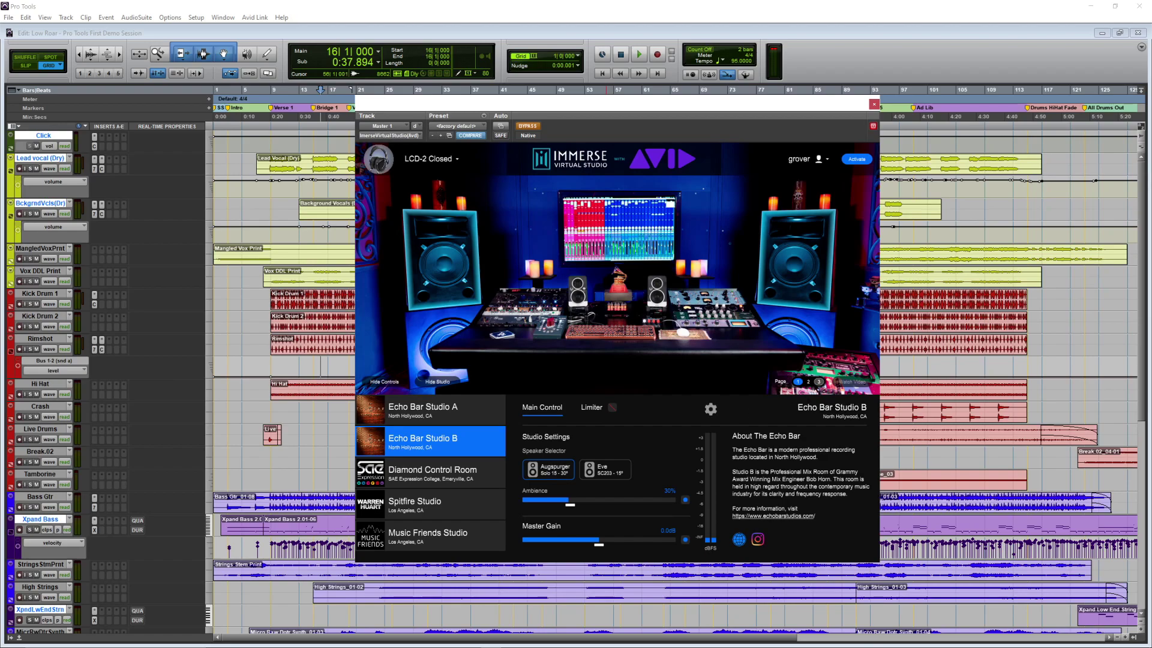
{"action": "left_click", "coordinate": [818, 381]}
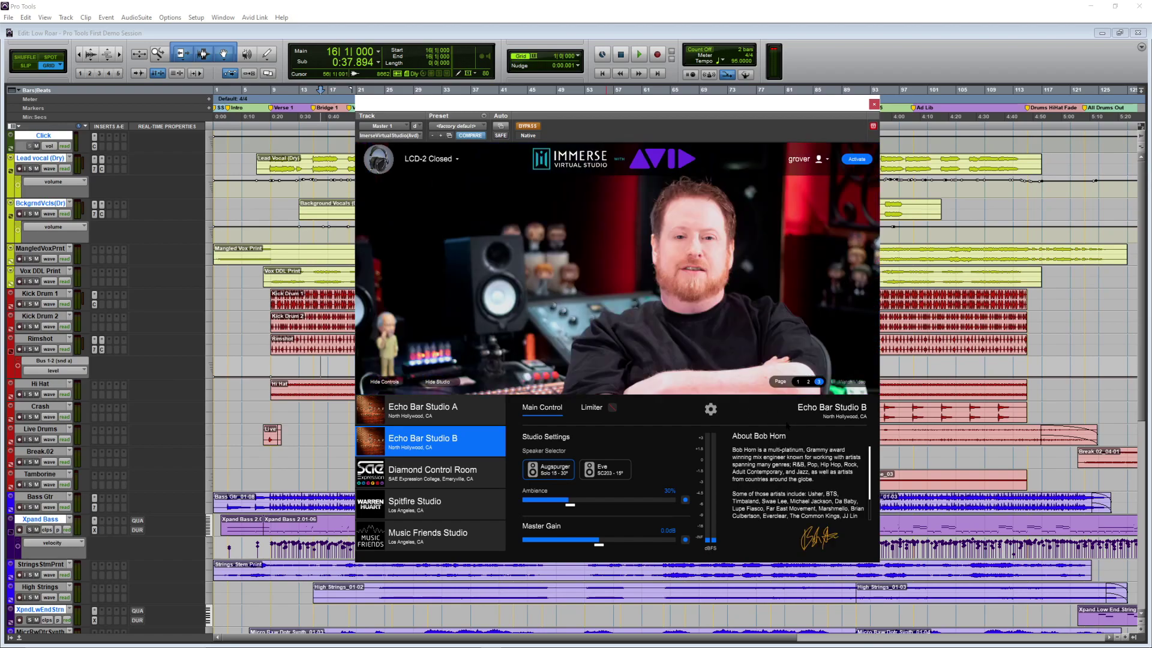
{"action": "left_click", "coordinate": [436, 481]}
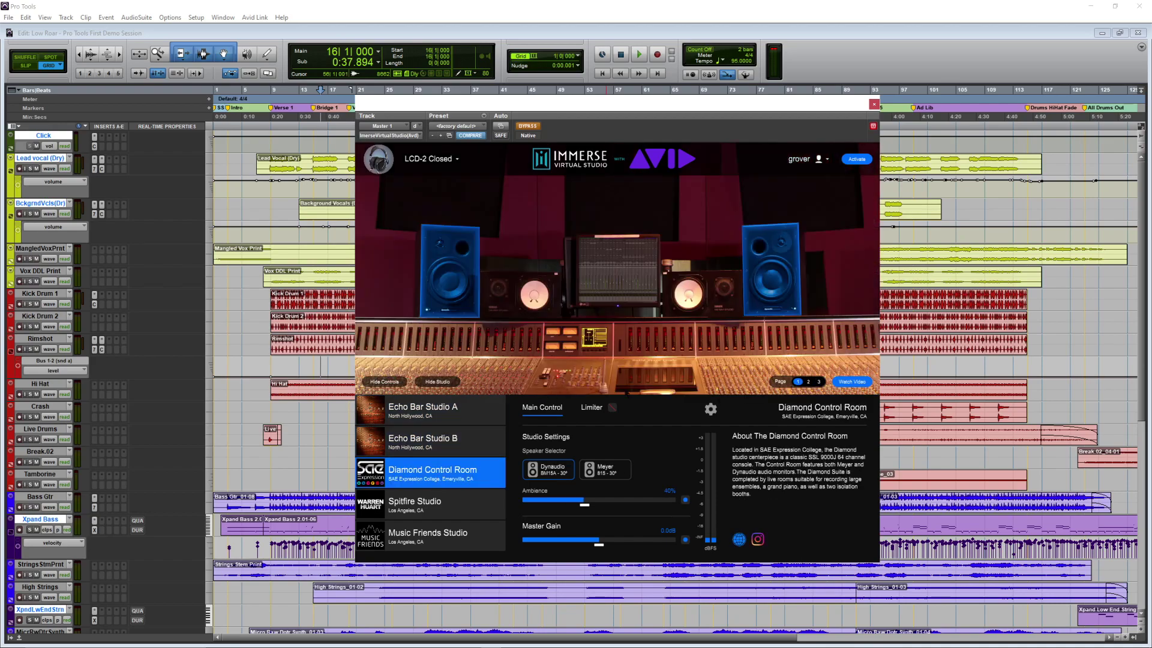
{"action": "left_click", "coordinate": [857, 382]}
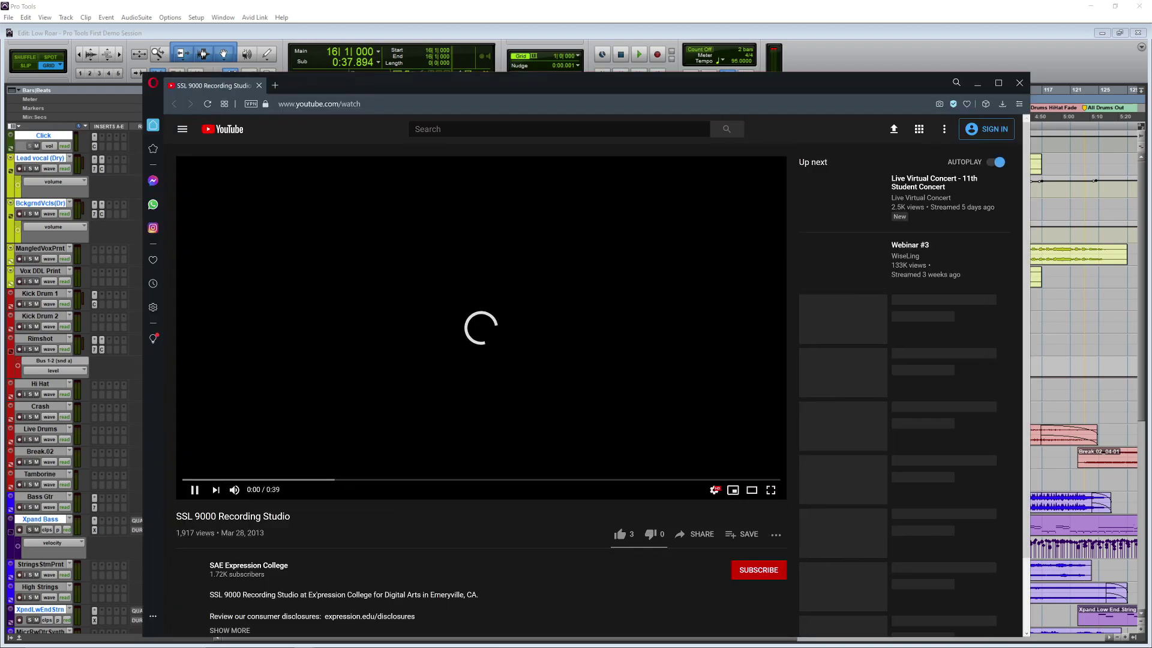
Pause the SSL 9000 studio video, dismiss the promo popup and close the browser.
{"action": "left_click", "coordinate": [478, 327]}
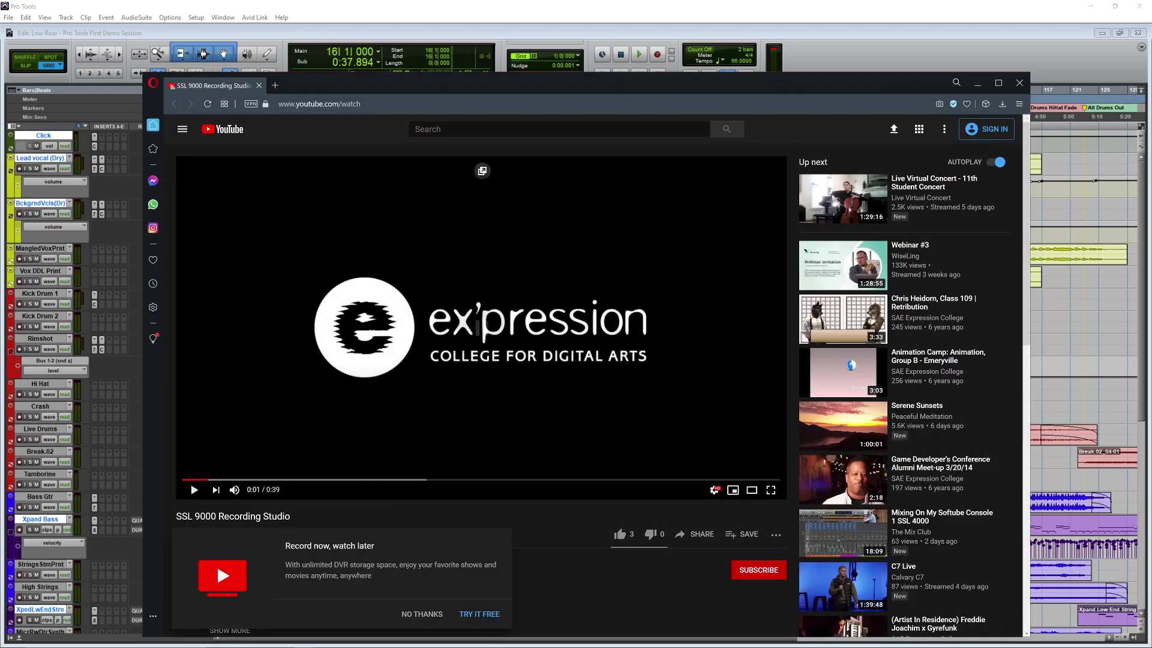
{"action": "left_click", "coordinate": [422, 614]}
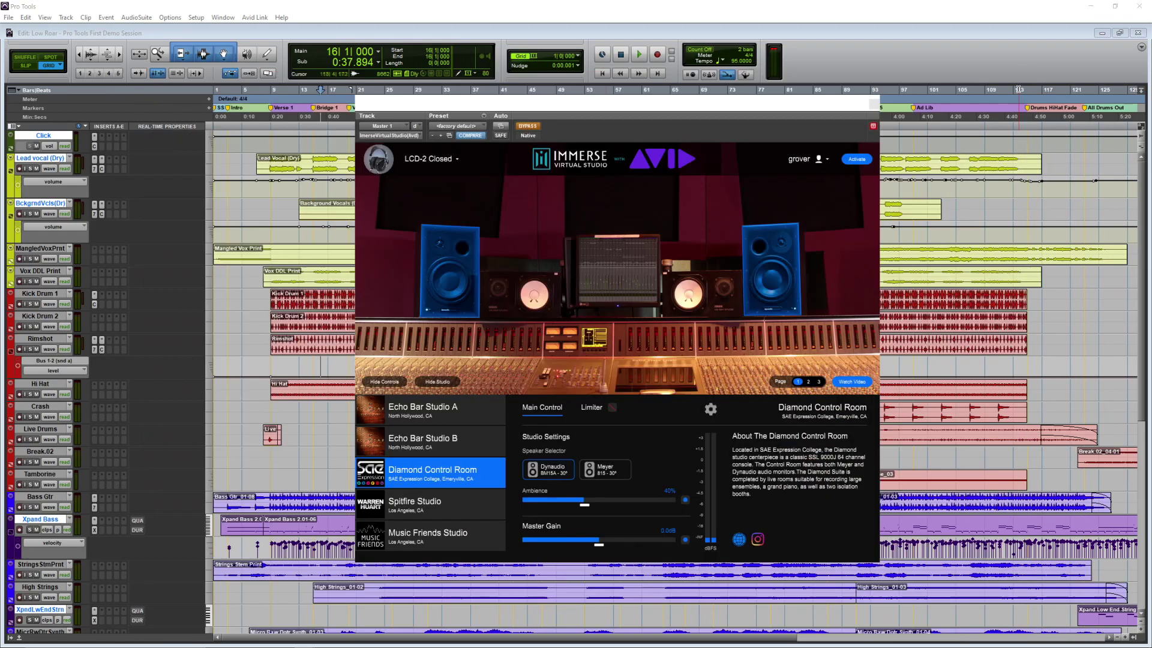
{"action": "left_click", "coordinate": [1019, 82]}
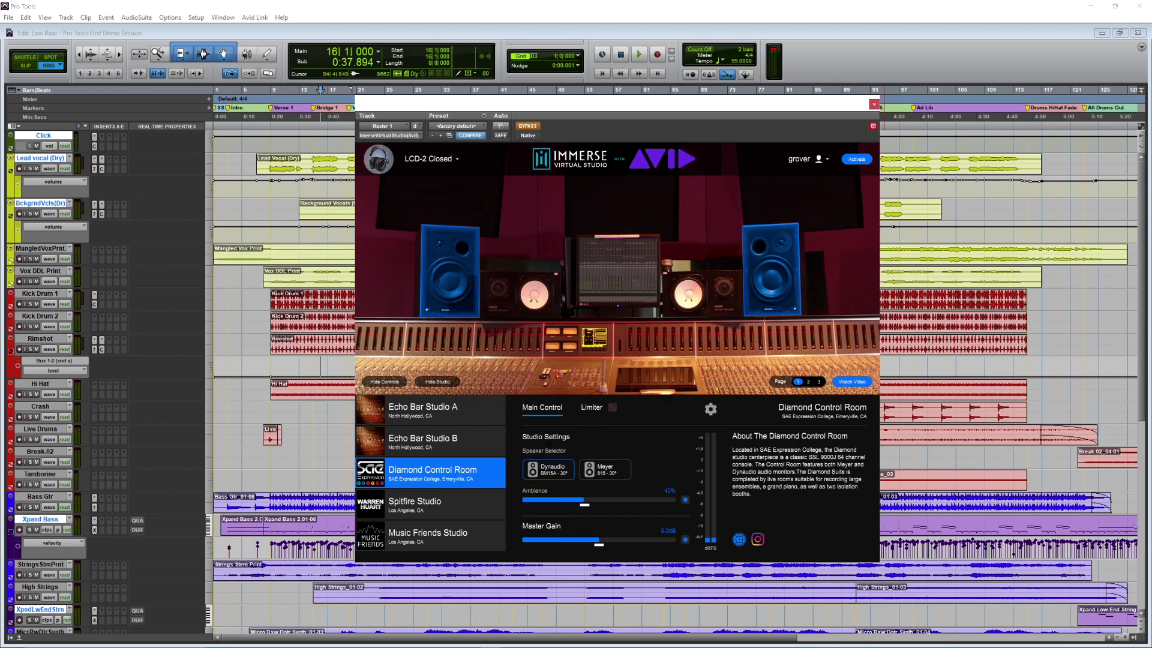
Audition Spitfire, Music Friends, Echo Bar B and Diamond Control Room, ending on Echo Bar Studio A.
{"action": "left_click", "coordinate": [420, 504]}
{"action": "left_click", "coordinate": [441, 534]}
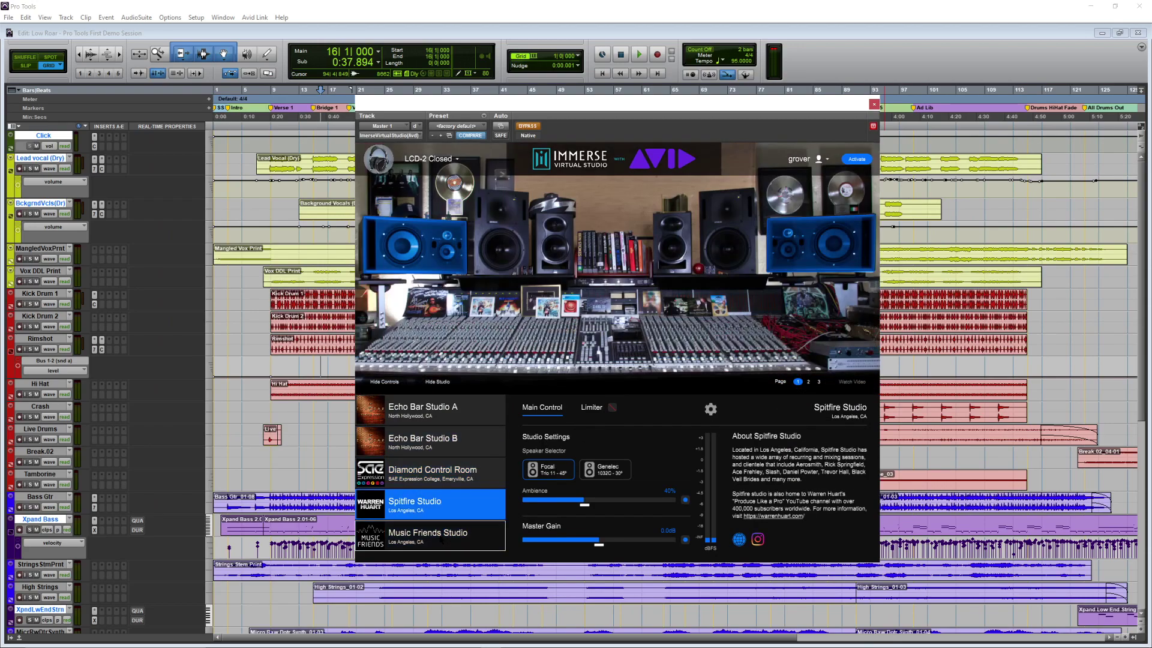
{"action": "left_click", "coordinate": [447, 504]}
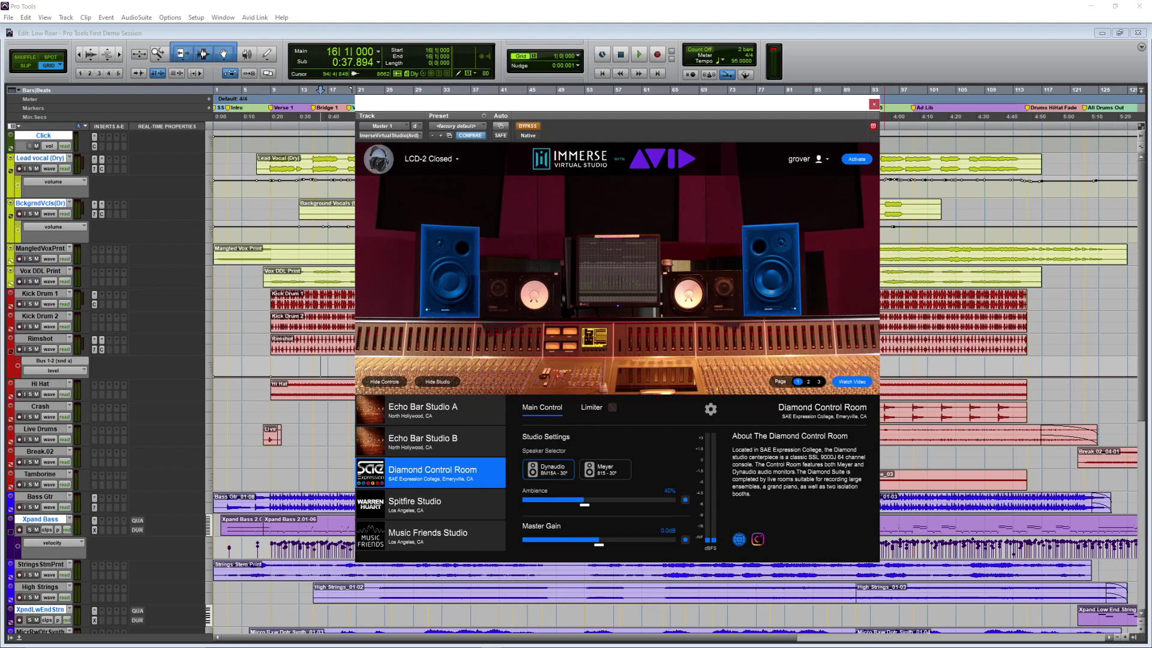
{"action": "left_click", "coordinate": [437, 445]}
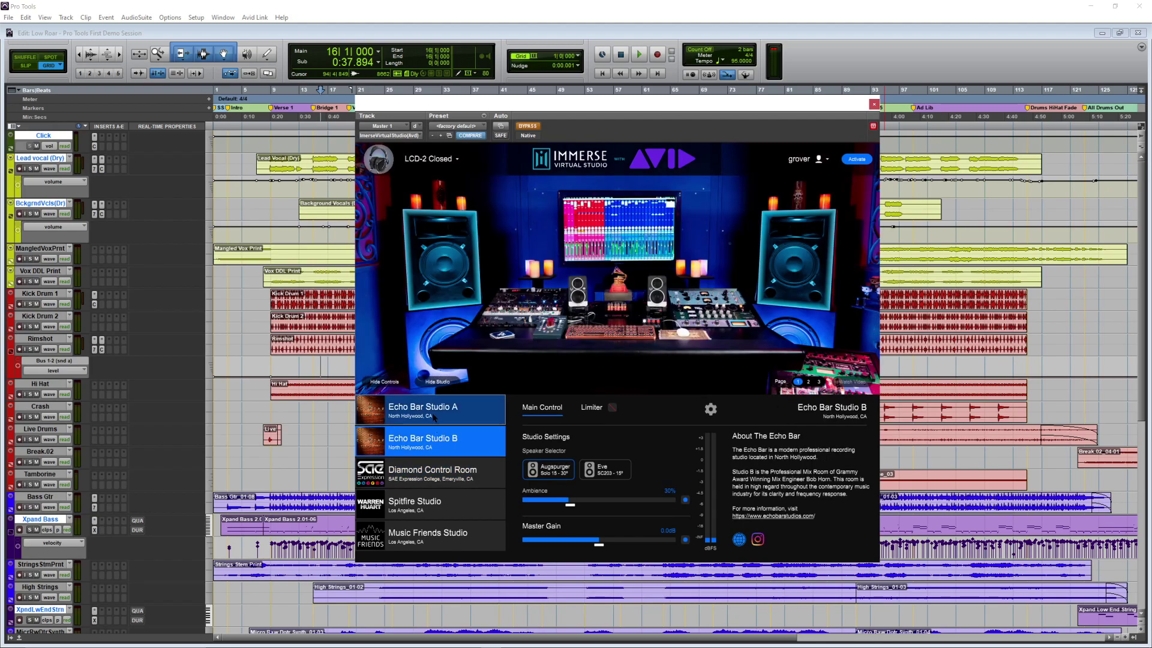
{"action": "left_click", "coordinate": [435, 417]}
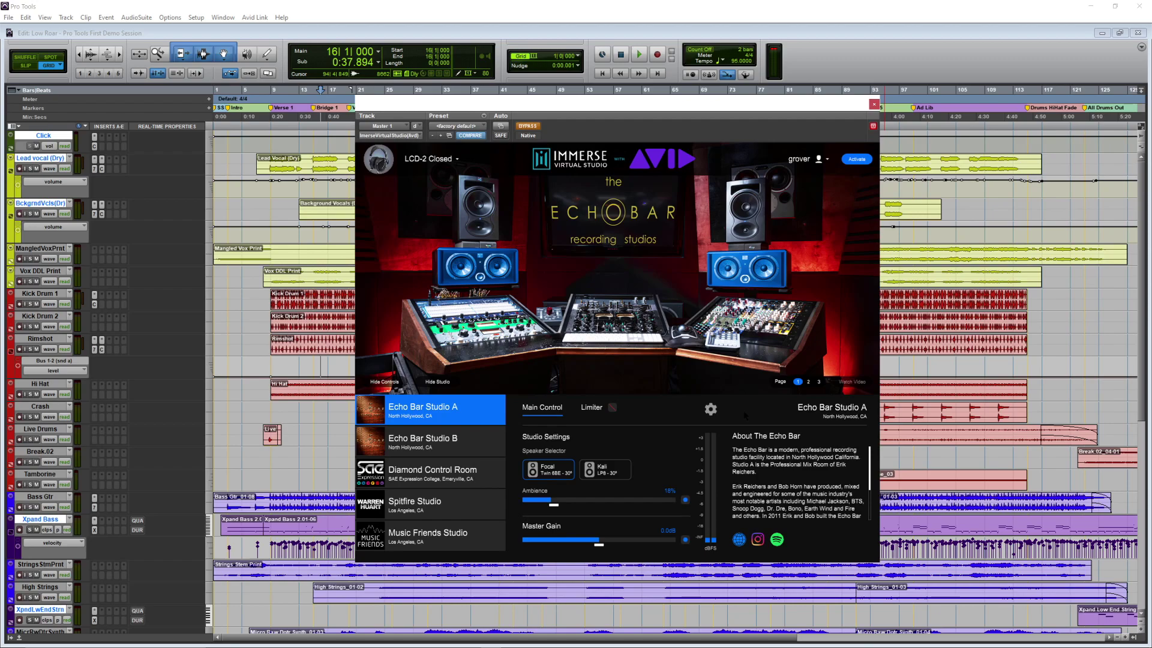
{"action": "left_click", "coordinate": [444, 443]}
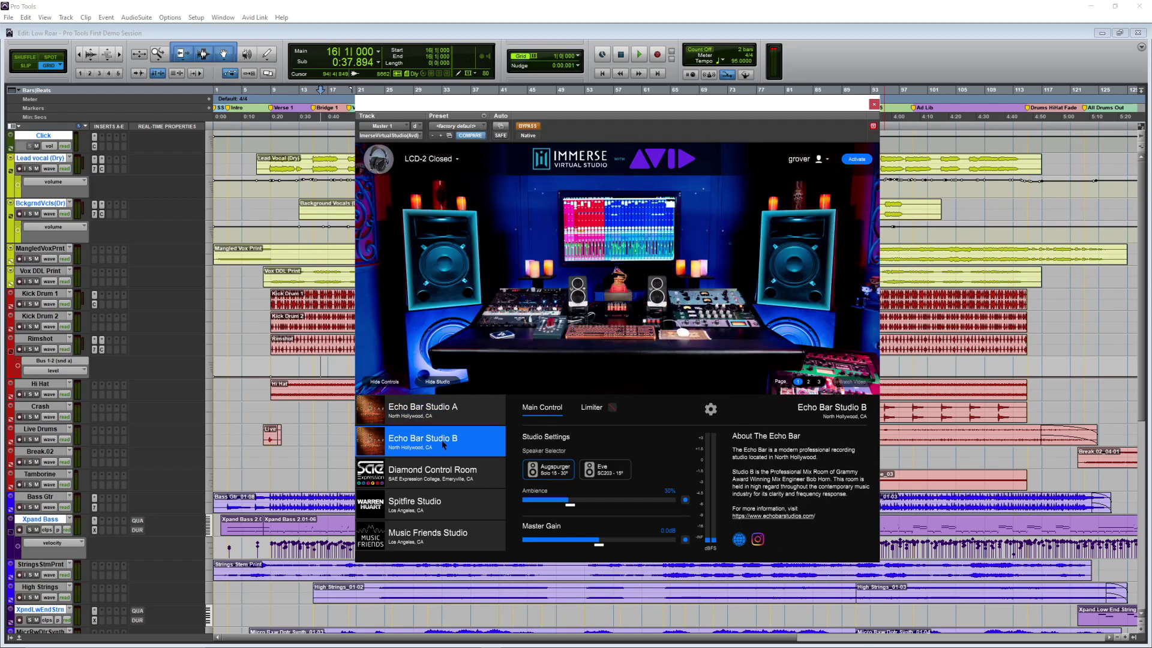
{"action": "left_click", "coordinate": [444, 473]}
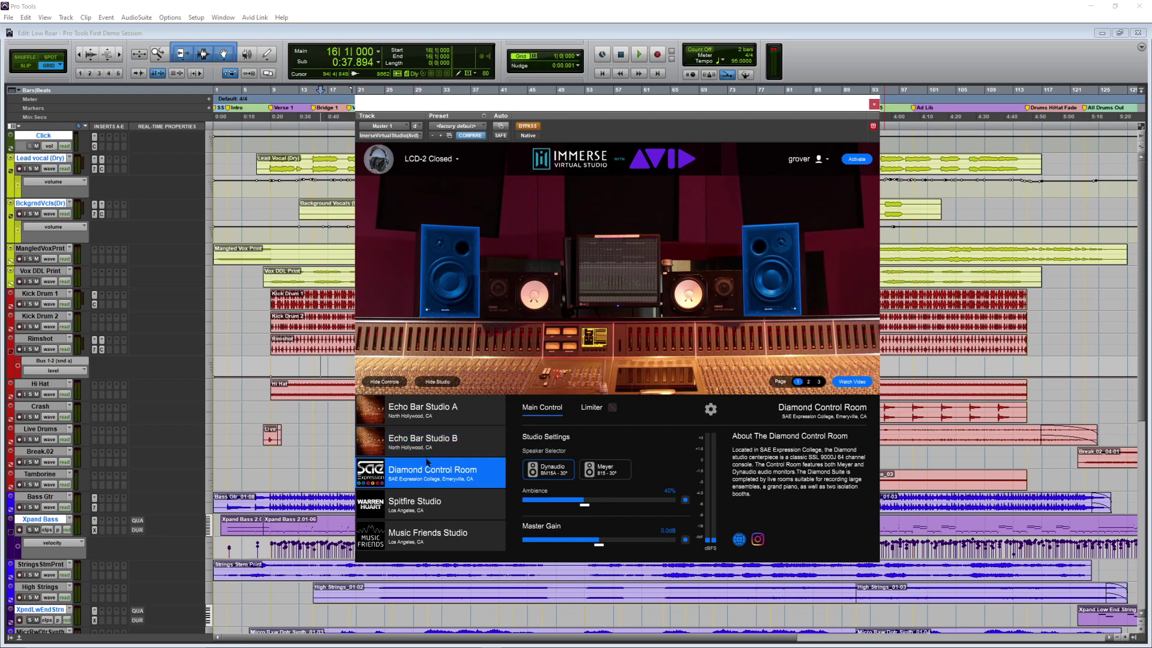
{"action": "left_click", "coordinate": [430, 454]}
{"action": "left_click", "coordinate": [455, 413]}
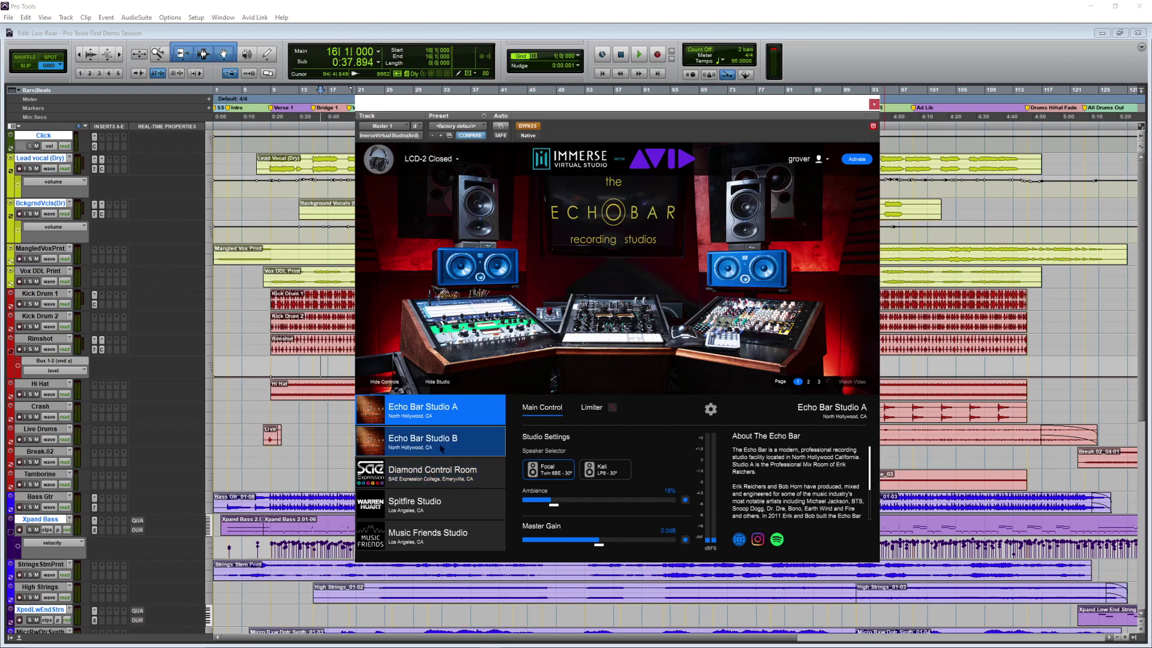
Load Echo Bar Studio B, try Eve then Augspurger monitors, then switch to Spitfire Studio.
{"action": "left_click", "coordinate": [443, 444]}
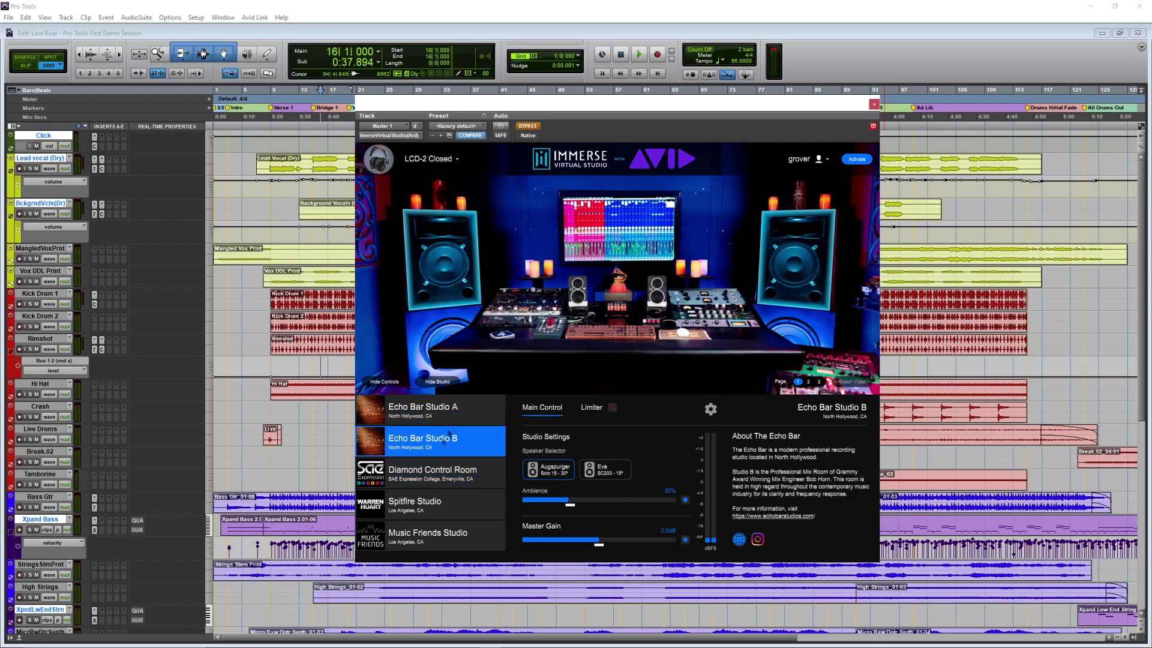
{"action": "left_click", "coordinate": [819, 381]}
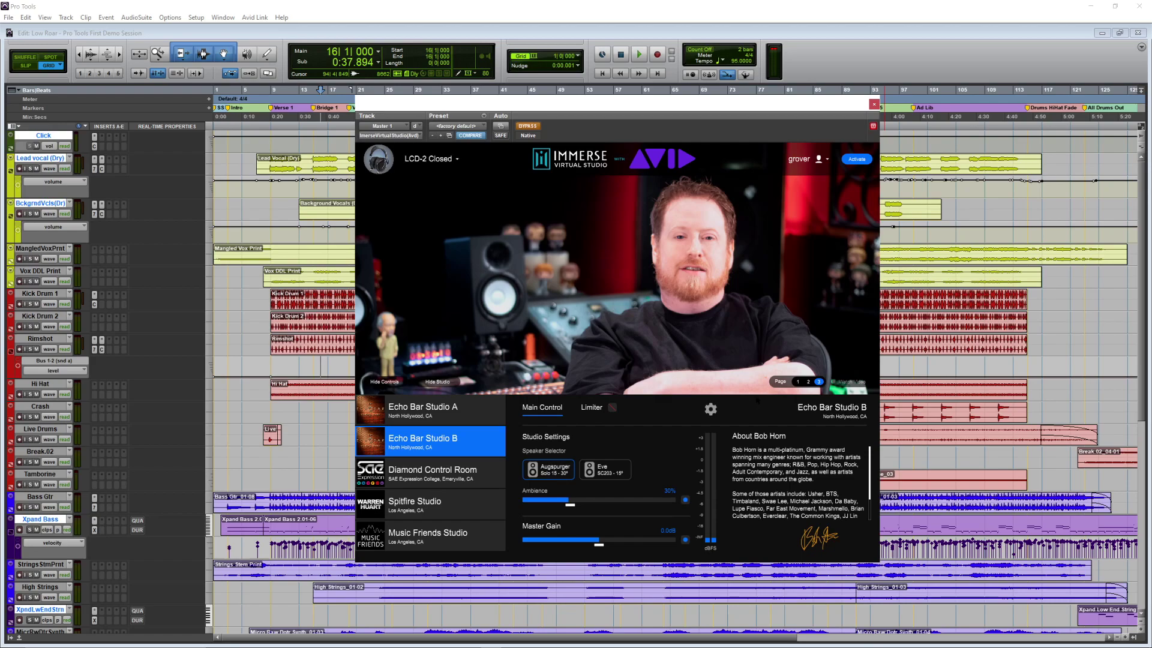
{"action": "left_click", "coordinate": [797, 381]}
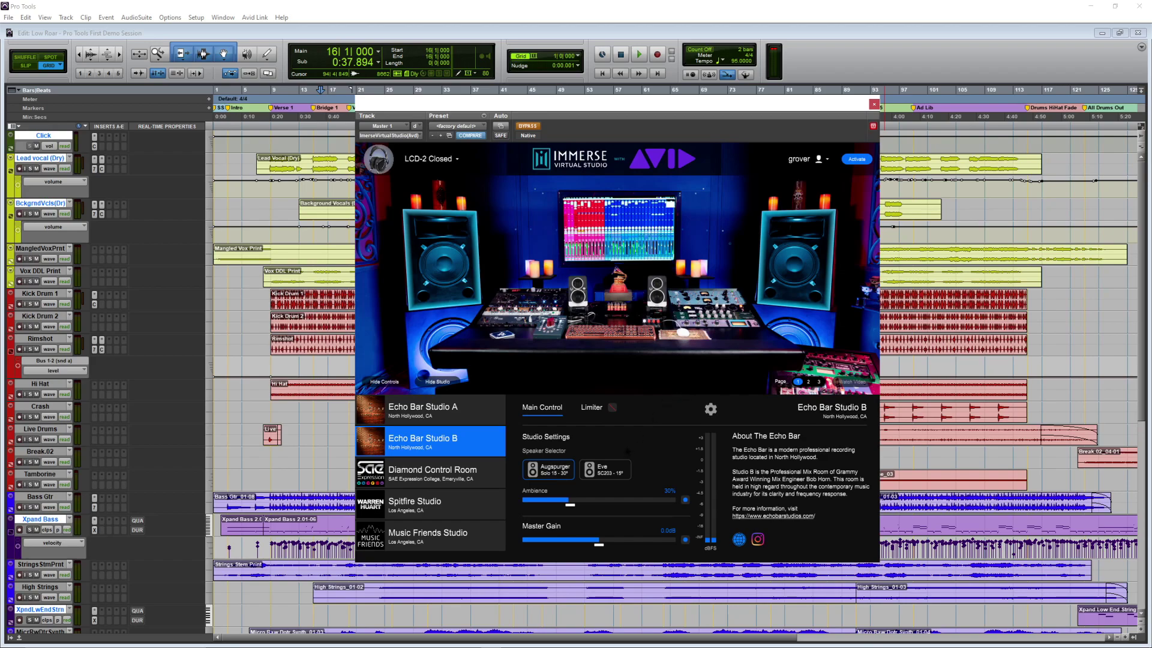
{"action": "left_click", "coordinate": [608, 469]}
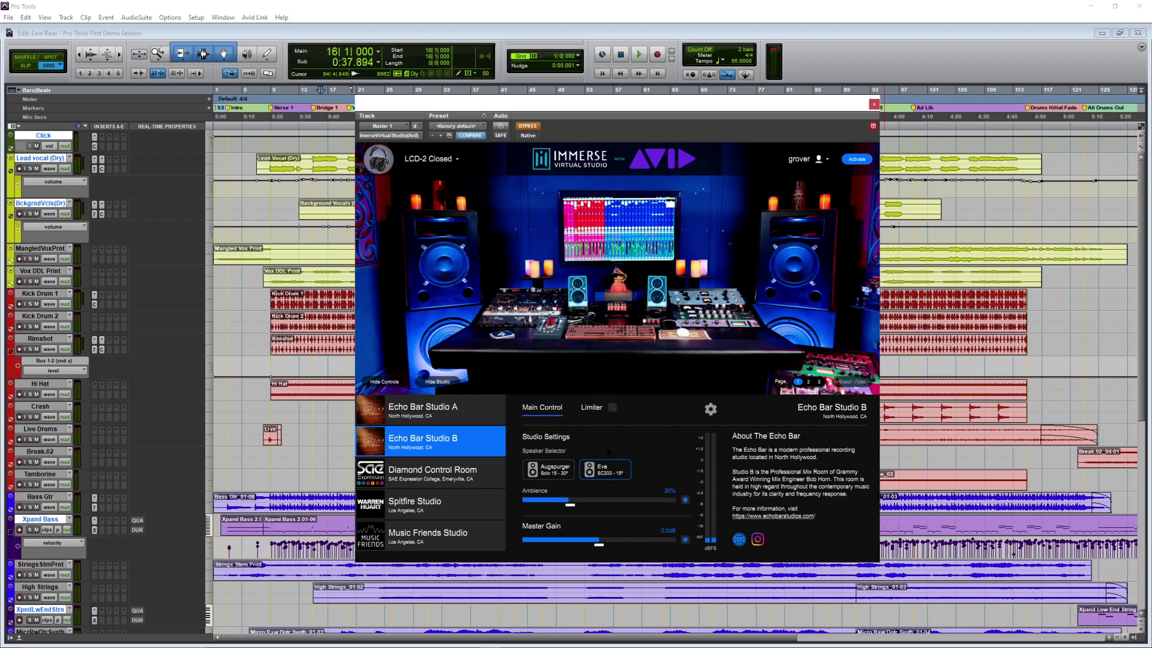
{"action": "left_click", "coordinate": [555, 467]}
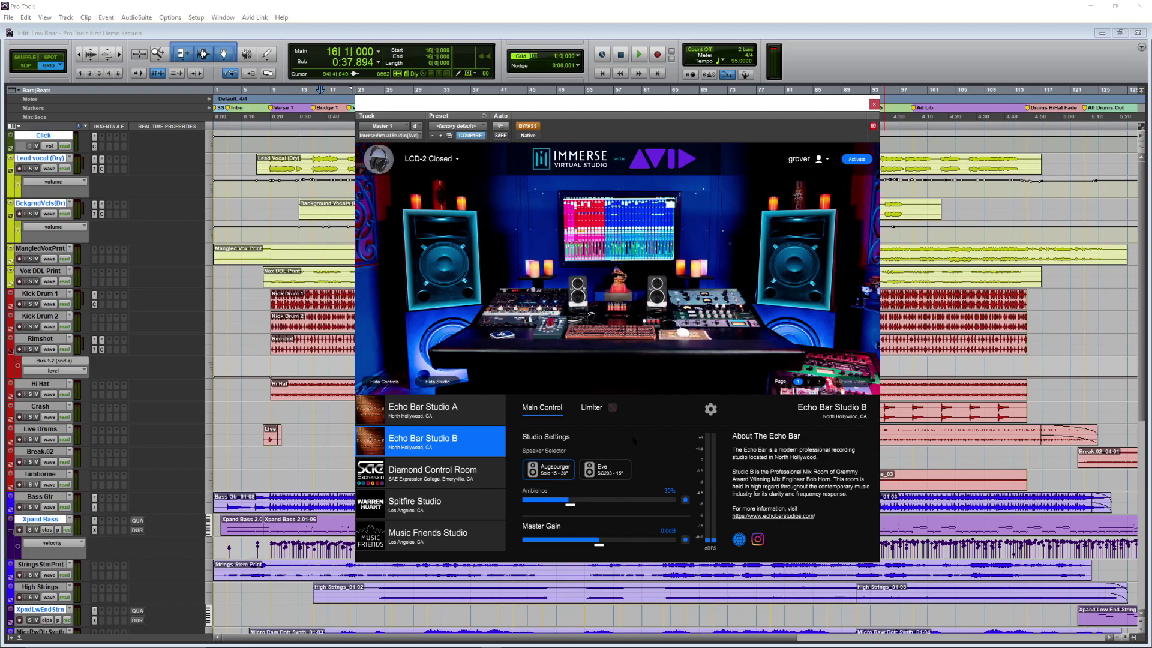
{"action": "left_click", "coordinate": [424, 504]}
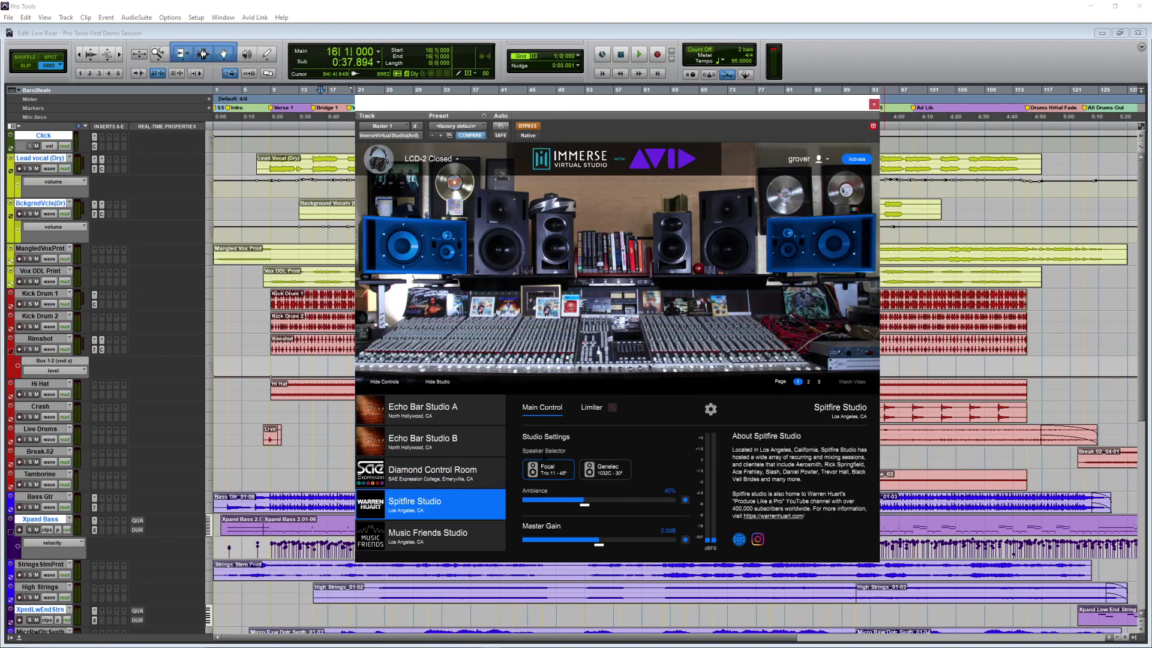
View the Spitfire Studio owner's profile, return to Echo Bar Studio B, then pick Echo Bar Studio A.
{"action": "left_click", "coordinate": [818, 382]}
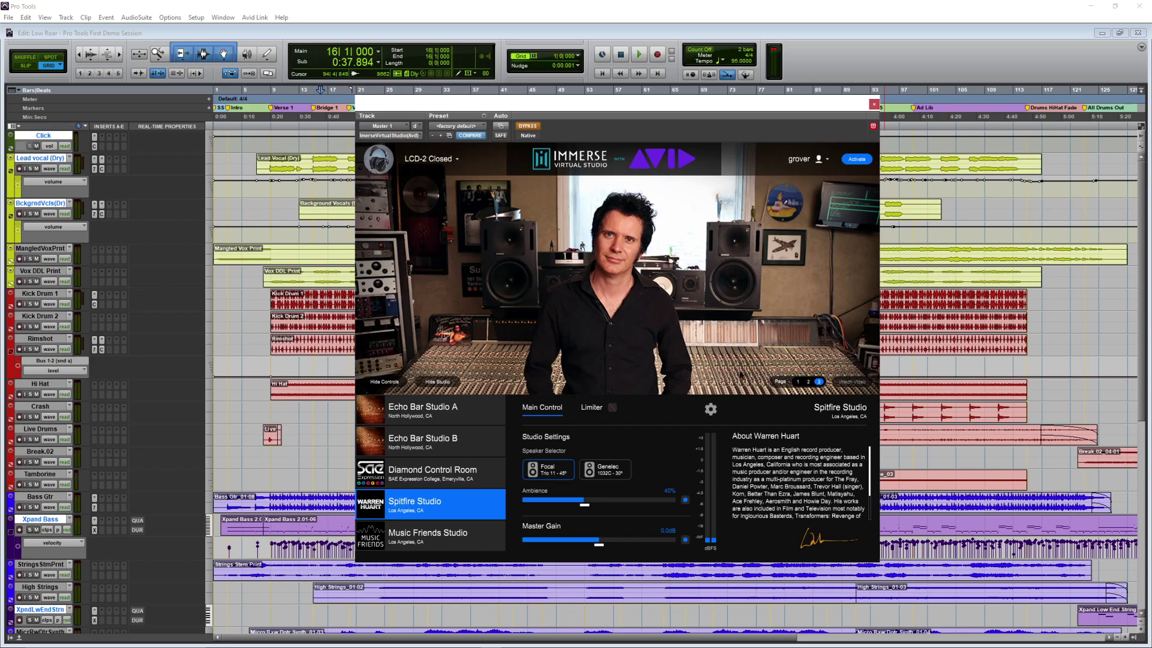
{"action": "left_click", "coordinate": [461, 450]}
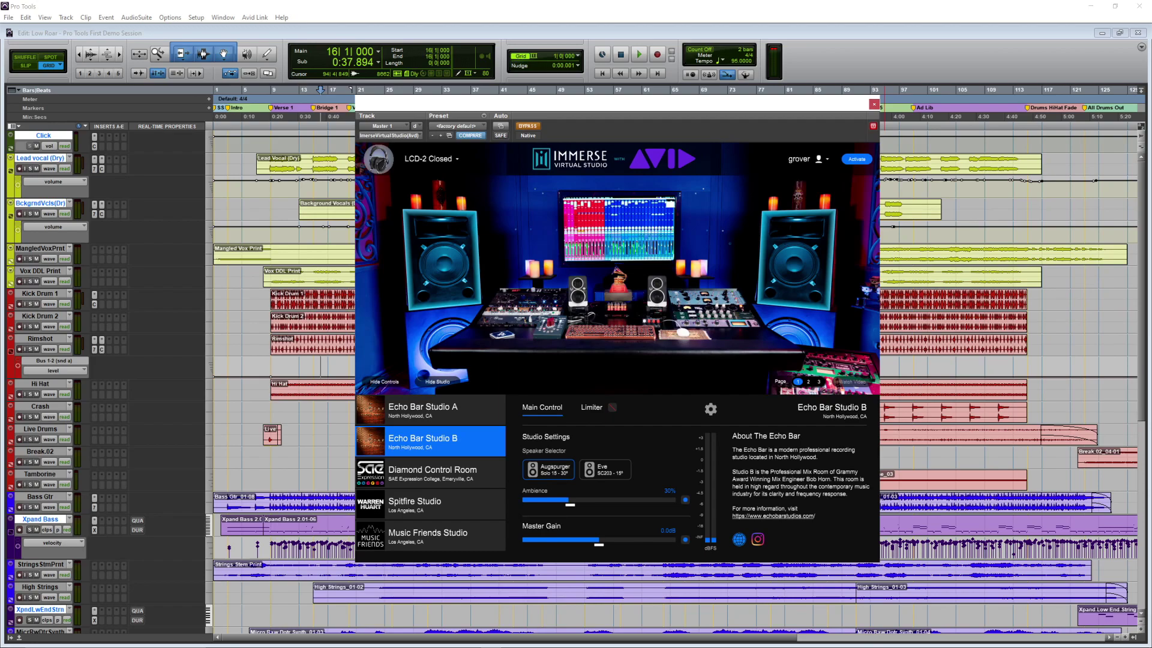
{"action": "left_click", "coordinate": [447, 413]}
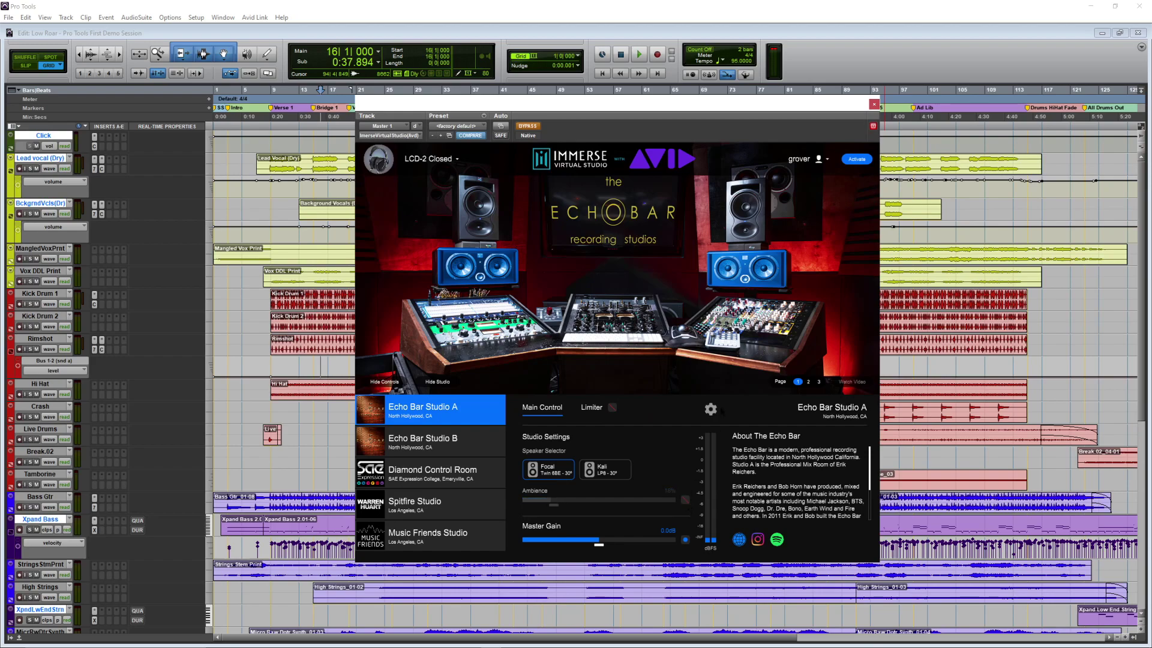
Review Echo Bar Studio A's clarity and balance settings, then switch to Diamond Control Room.
{"action": "left_click", "coordinate": [711, 408]}
{"action": "left_click", "coordinate": [542, 408]}
{"action": "left_click", "coordinate": [492, 473]}
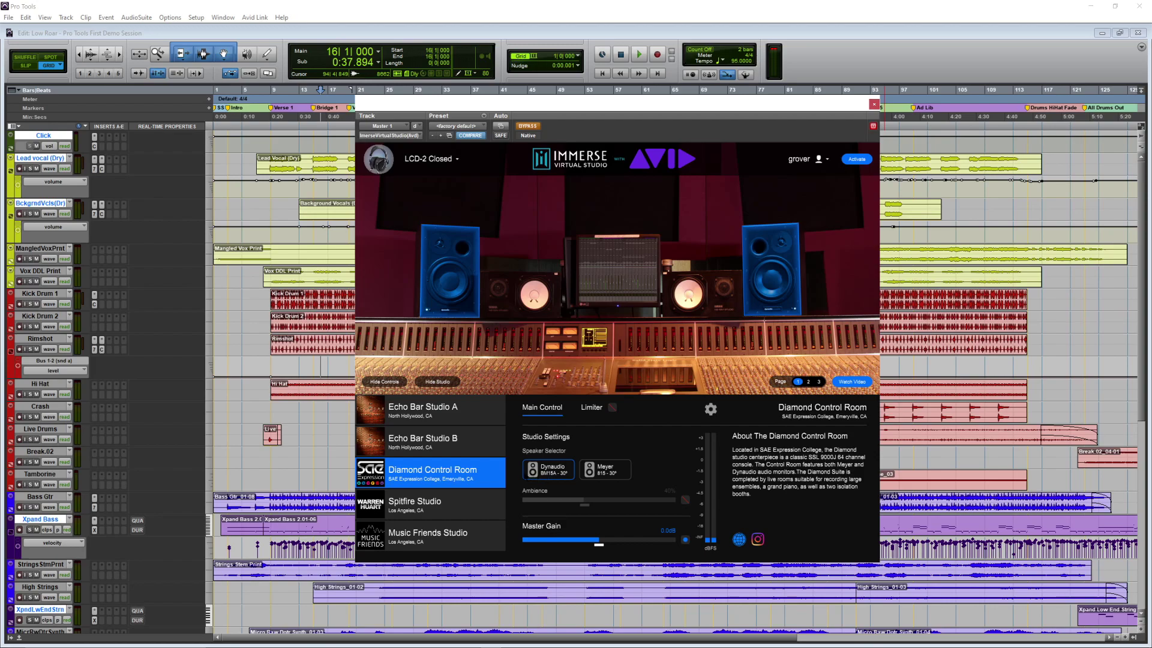
Enable Diamond Control Room's ambience and lower it from 40% to 30%.
{"action": "left_click", "coordinate": [685, 500]}
{"action": "left_click_drag", "start_coordinate": [582, 504], "coordinate": [573, 506]}
{"action": "left_click", "coordinate": [711, 409]}
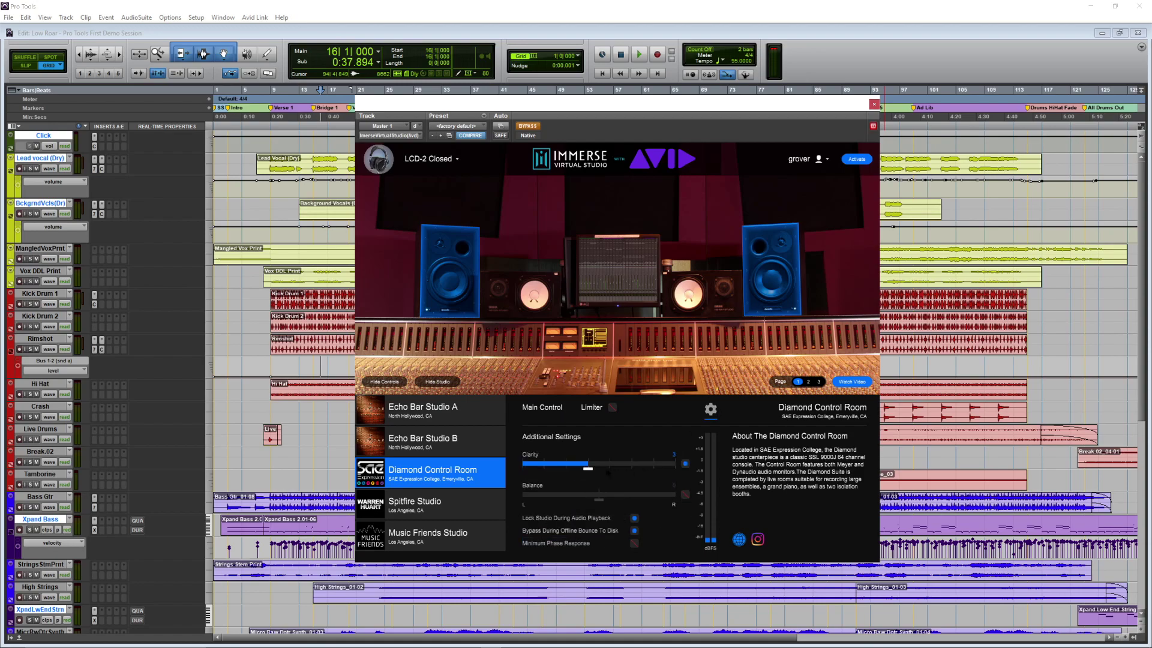
{"action": "left_click", "coordinate": [542, 407]}
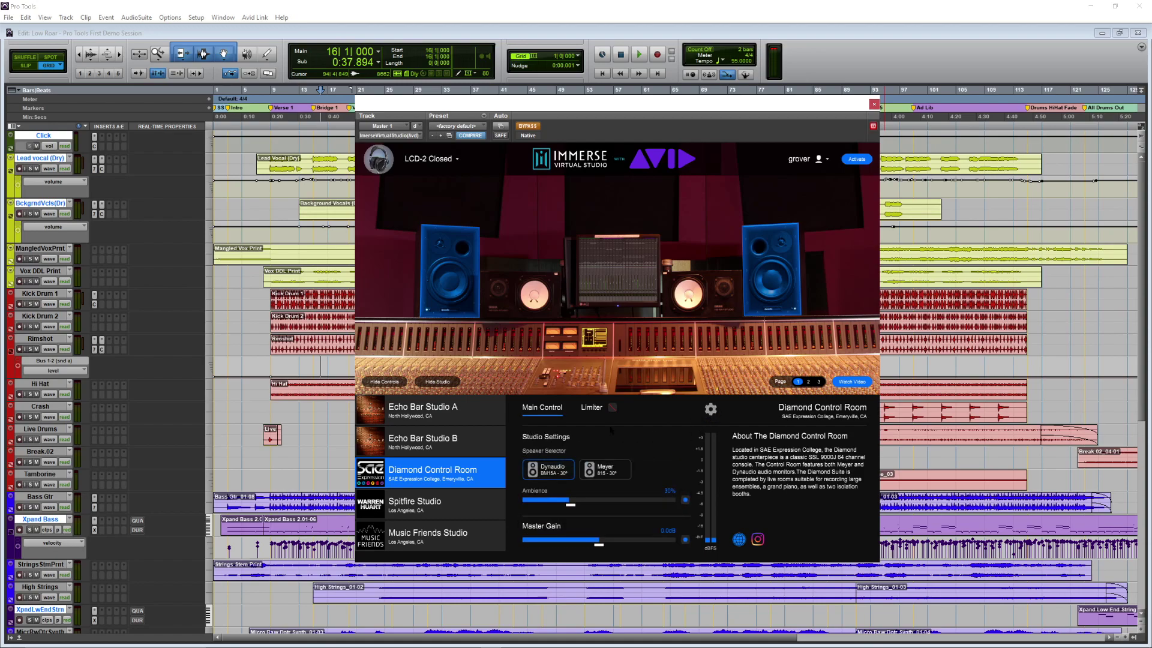
Set Echo Bar Studio B to 20% Ambience and Clarity 4, then select Spitfire Studio.
{"action": "left_click", "coordinate": [501, 448]}
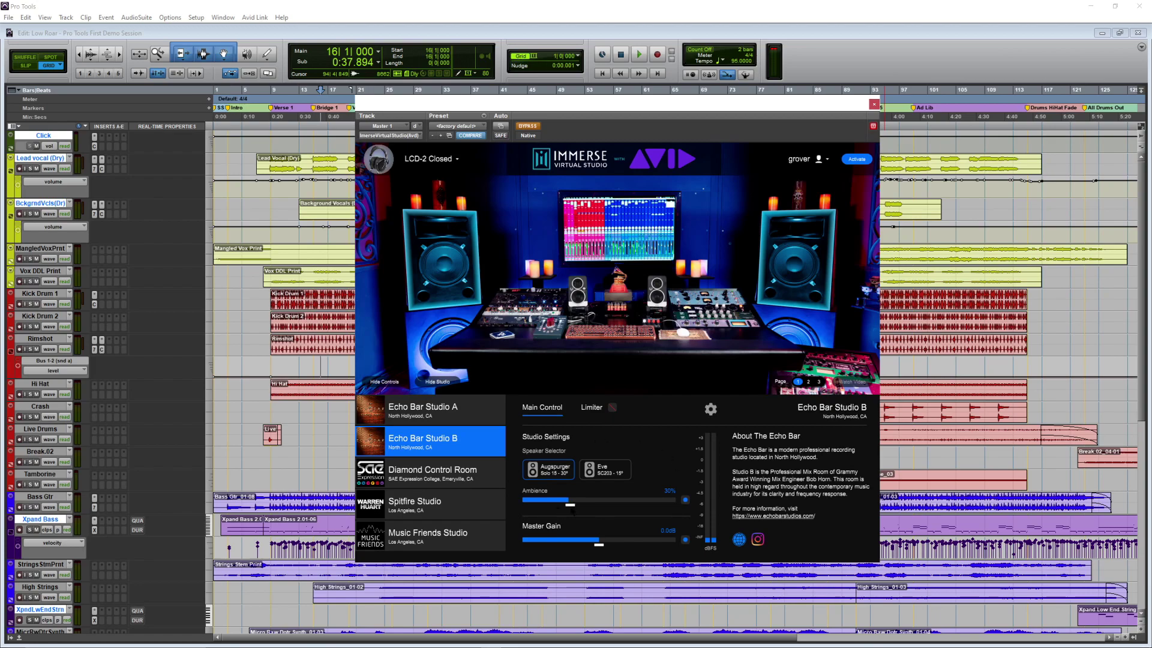
{"action": "left_click_drag", "start_coordinate": [572, 508], "coordinate": [558, 505]}
{"action": "left_click", "coordinate": [710, 409]}
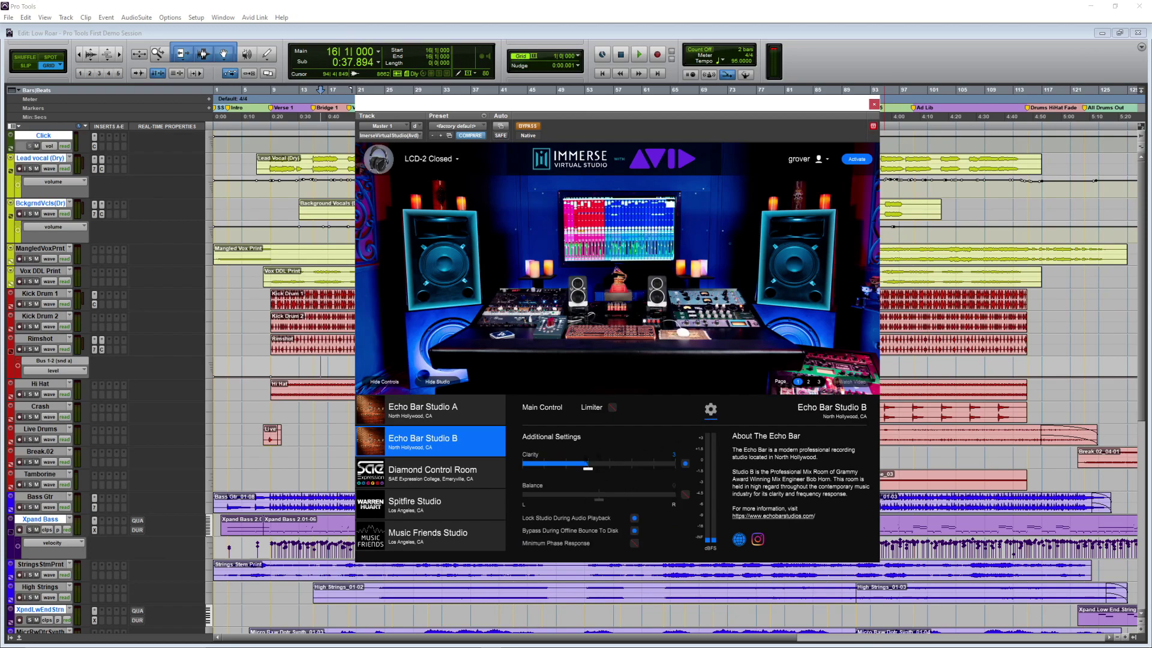
{"action": "left_click", "coordinate": [605, 470]}
{"action": "left_click", "coordinate": [542, 407]}
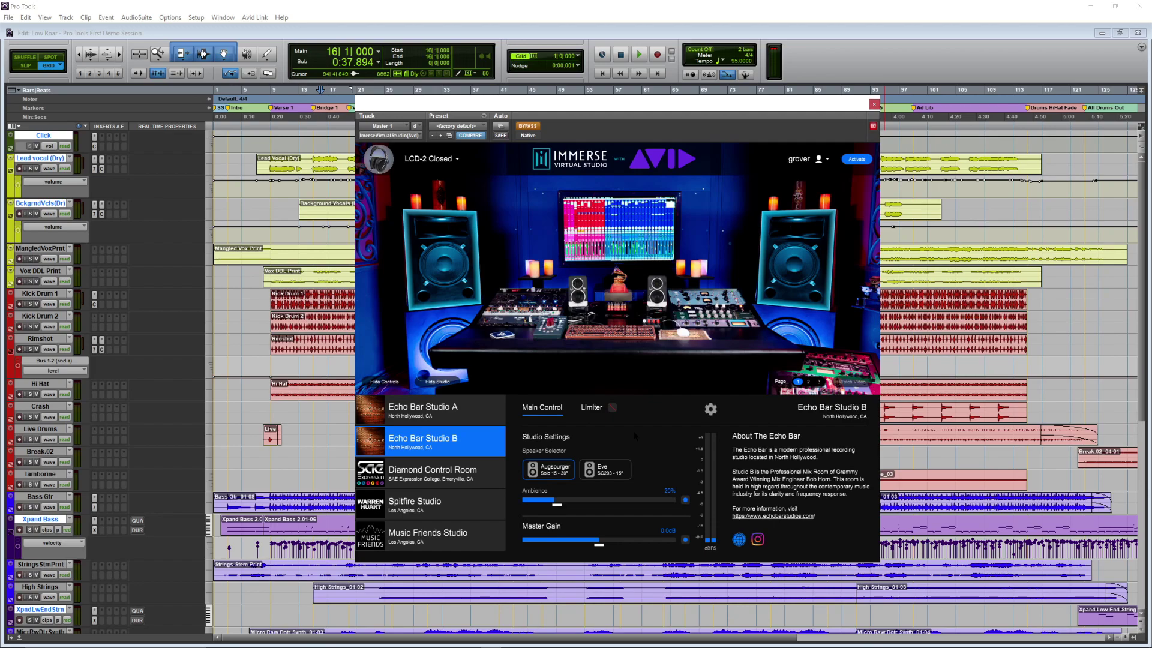
{"action": "left_click", "coordinate": [477, 513]}
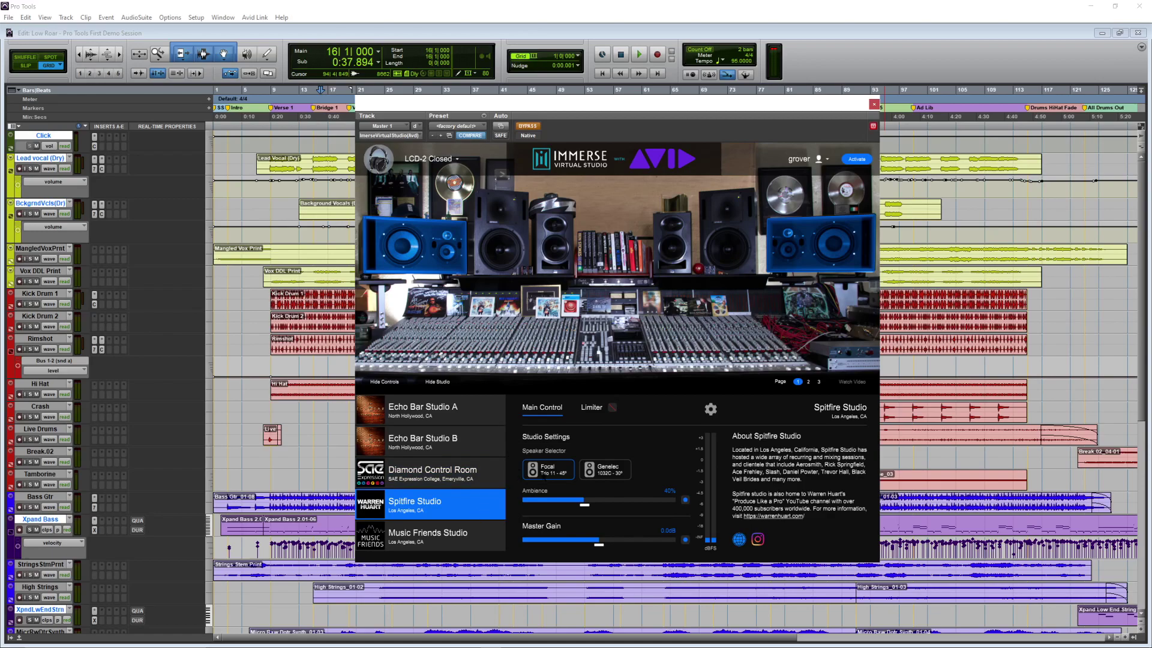
Turn off Spitfire Studio's ambience and lower Clarity from 4 to 3.
{"action": "left_click", "coordinate": [686, 500]}
{"action": "left_click", "coordinate": [710, 408]}
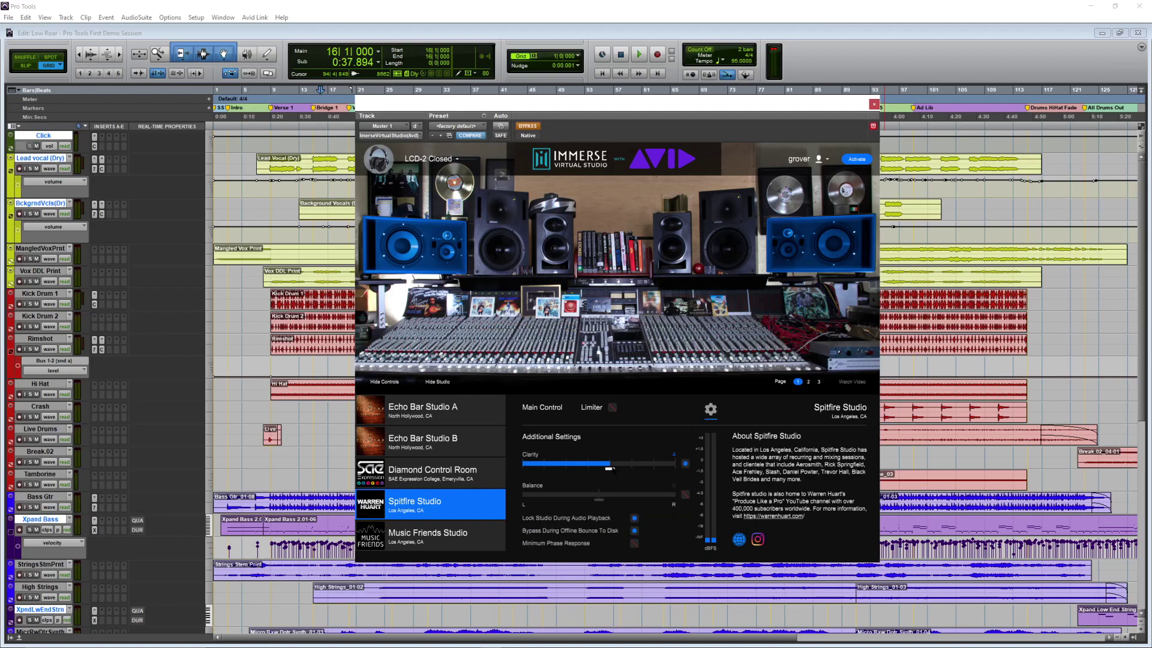
{"action": "mouse_move", "coordinate": [610, 468]}
{"action": "left_mouse_down"}
{"action": "mouse_move", "coordinate": [564, 469]}
{"action": "mouse_move", "coordinate": [588, 469]}
{"action": "left_mouse_up"}
{"action": "left_click", "coordinate": [711, 409]}
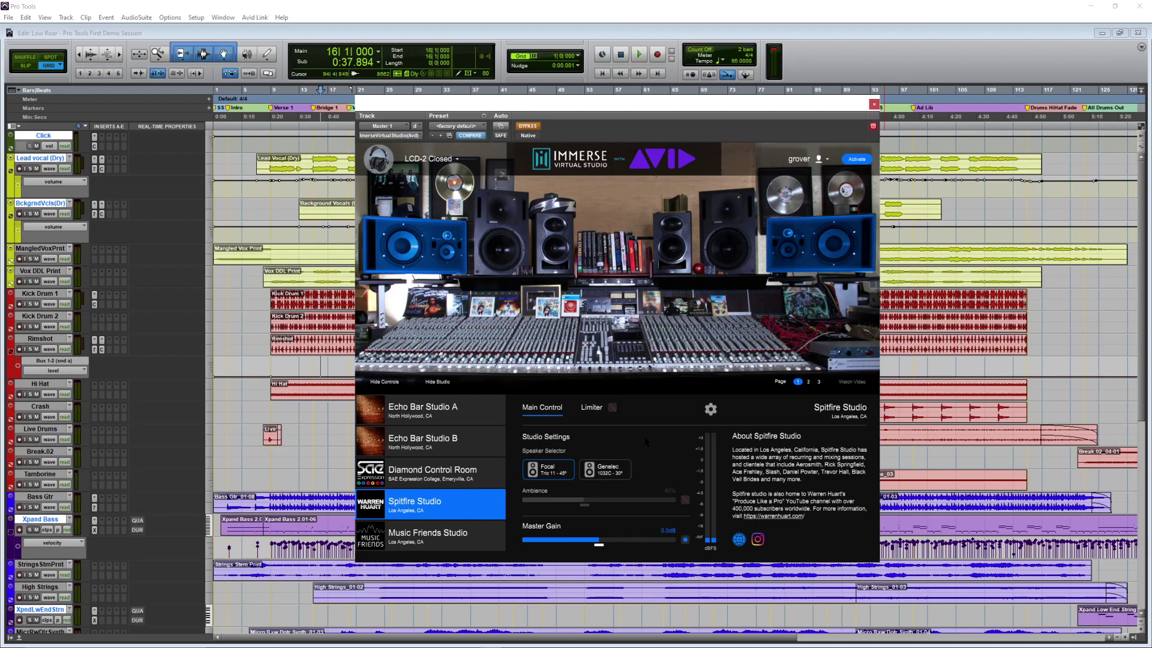
Set Echo Bar Studio A with Ambience on at 15% and Clarity 5, then view the user profile.
{"action": "left_click", "coordinate": [423, 409]}
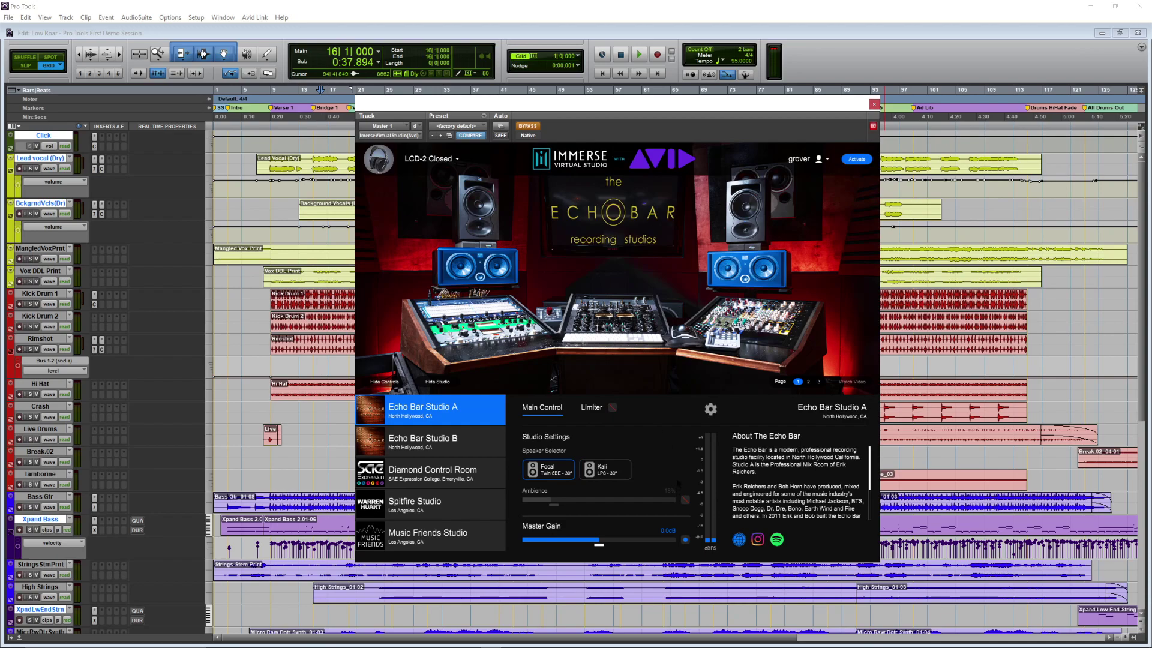
{"action": "left_click", "coordinate": [685, 499]}
{"action": "left_click_drag", "start_coordinate": [556, 504], "coordinate": [550, 507]}
{"action": "left_click", "coordinate": [710, 408]}
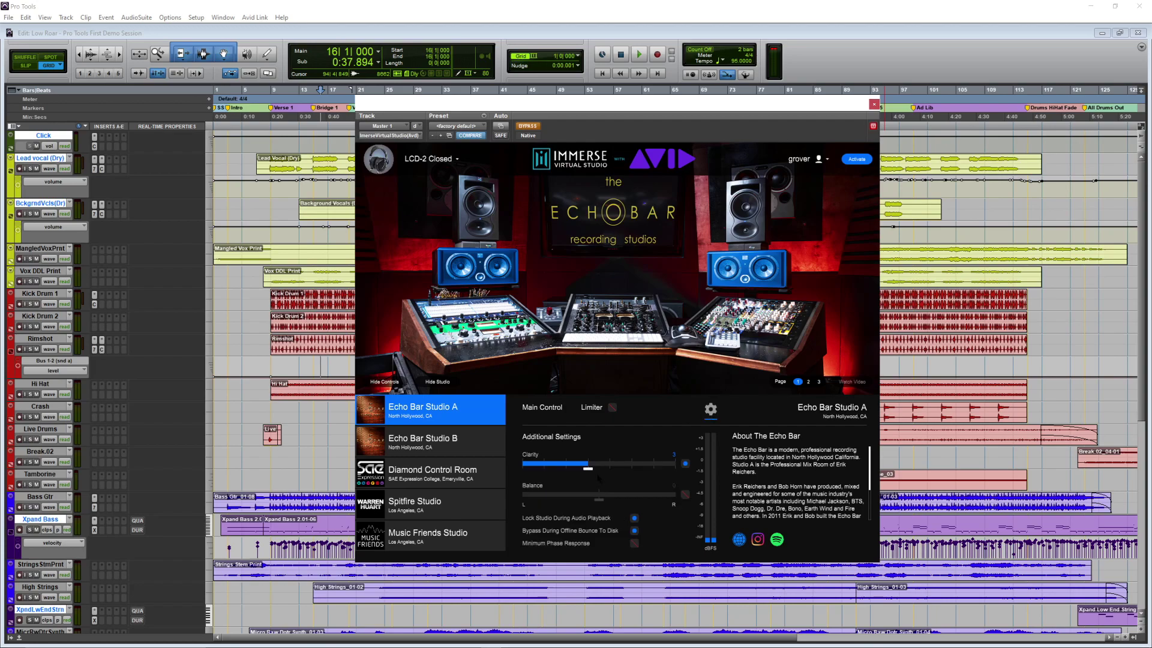
{"action": "left_click_drag", "start_coordinate": [588, 469], "coordinate": [631, 469]}
{"action": "left_click", "coordinate": [542, 408]}
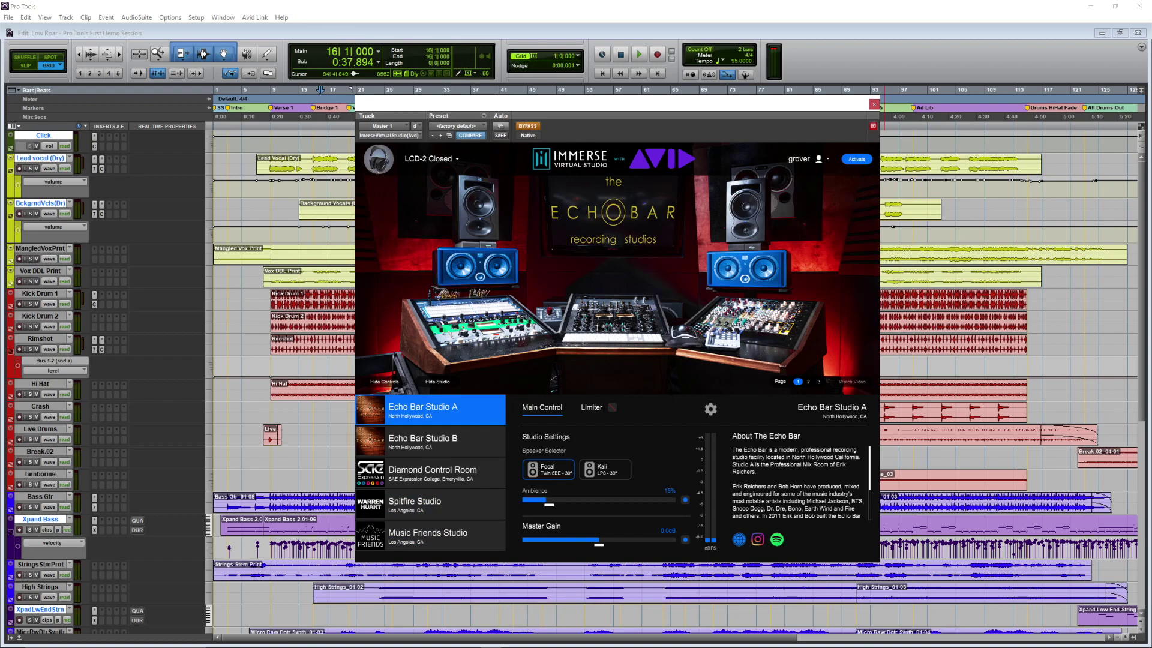
{"action": "left_click", "coordinate": [827, 159]}
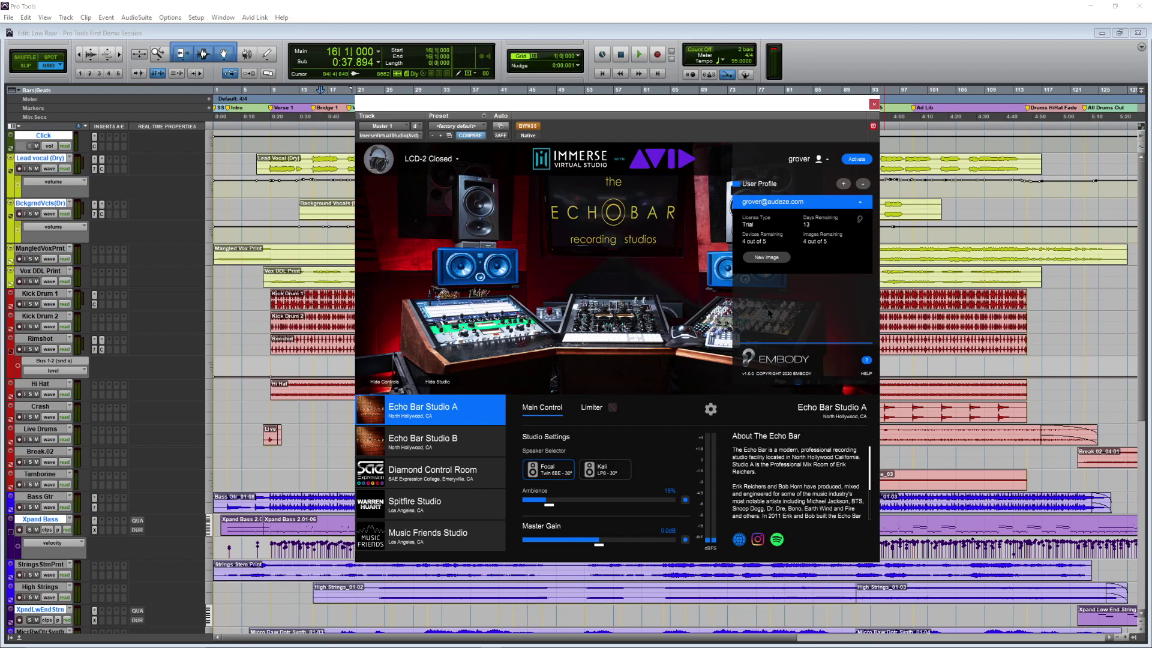
Bring up and dismiss the add-user sign-in screen, then show the headphone model list.
{"action": "left_click", "coordinate": [843, 184]}
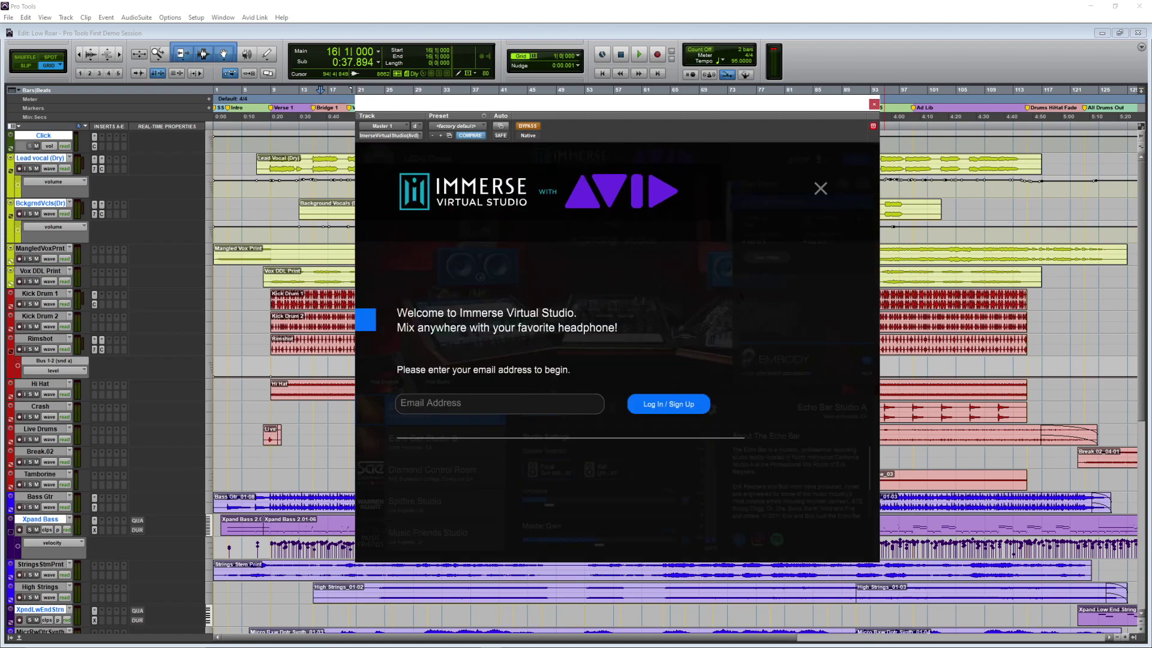
{"action": "left_click", "coordinate": [820, 189]}
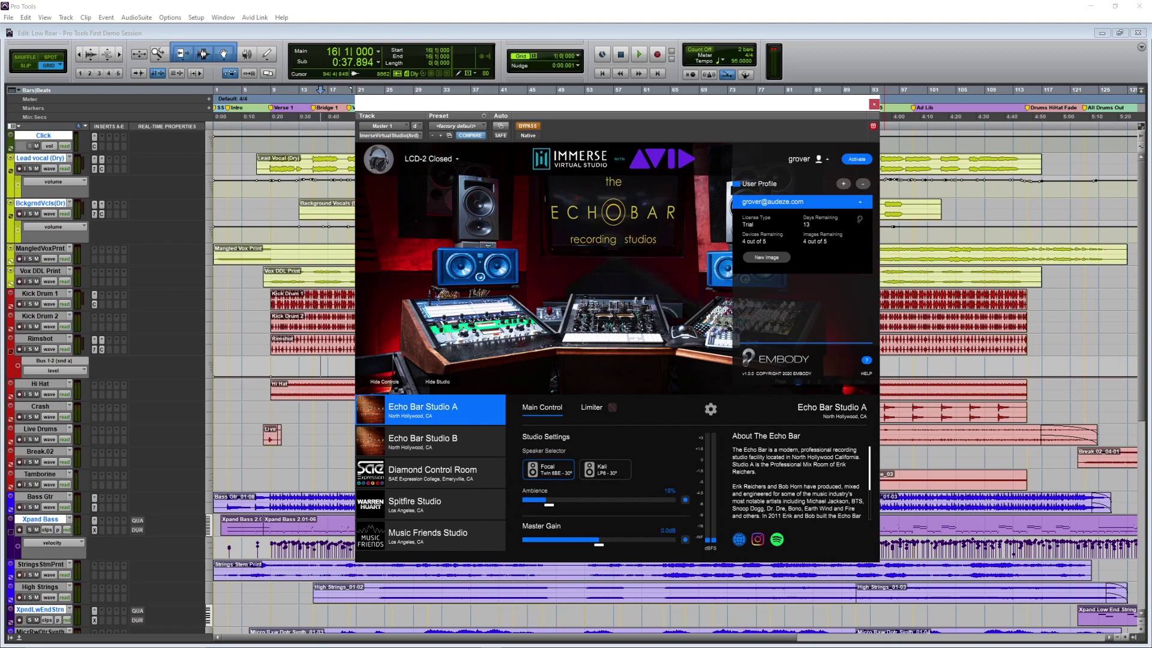
{"action": "left_click", "coordinate": [429, 159]}
Browse the Audeze models while keeping LCD-2 Closed, then switch to Echo Bar Studio B.
{"action": "left_click", "coordinate": [477, 225]}
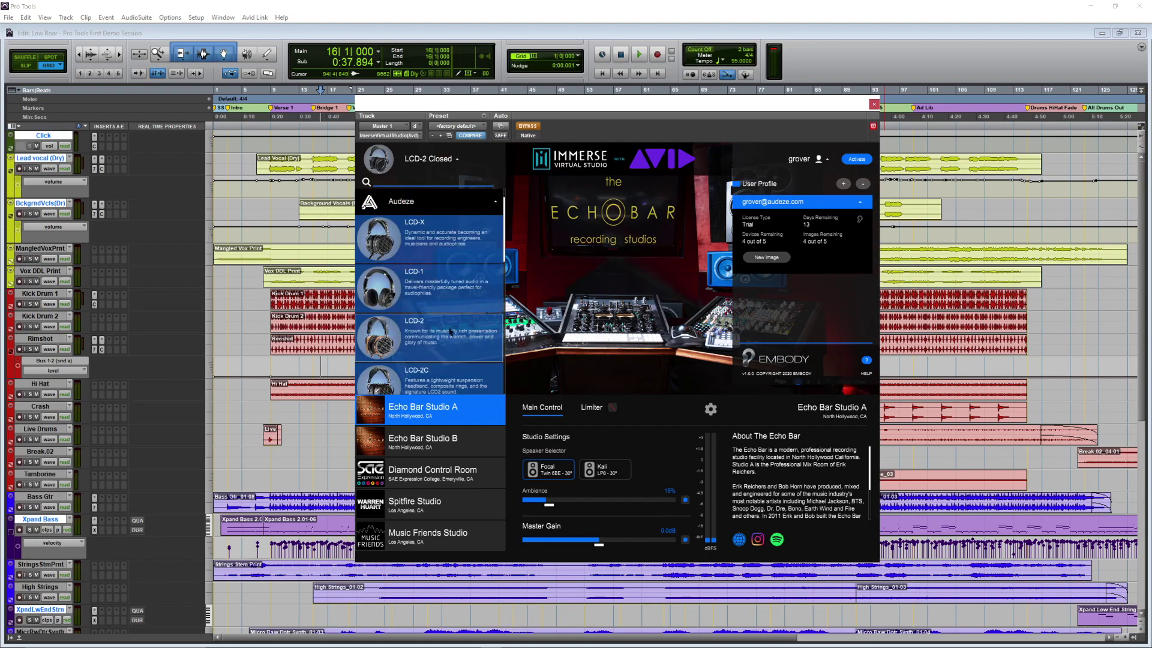
{"action": "scroll", "coordinate": [450, 331], "scroll_direction": "down", "scroll_amount": 3}
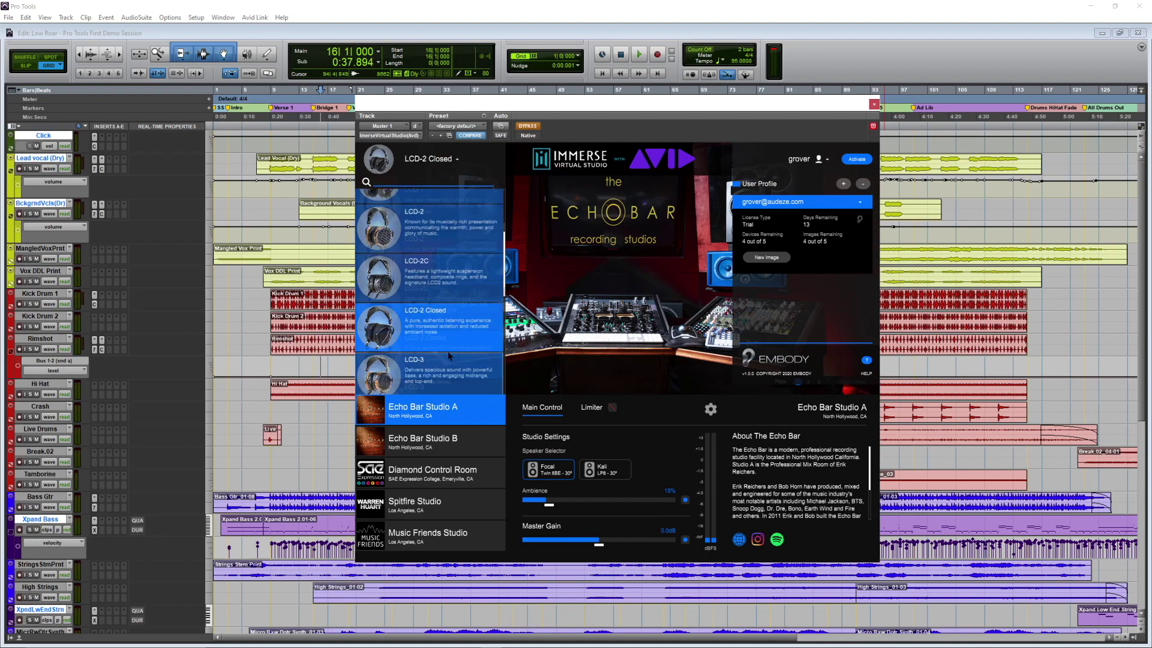
{"action": "scroll", "coordinate": [448, 355], "scroll_direction": "up", "scroll_amount": 3}
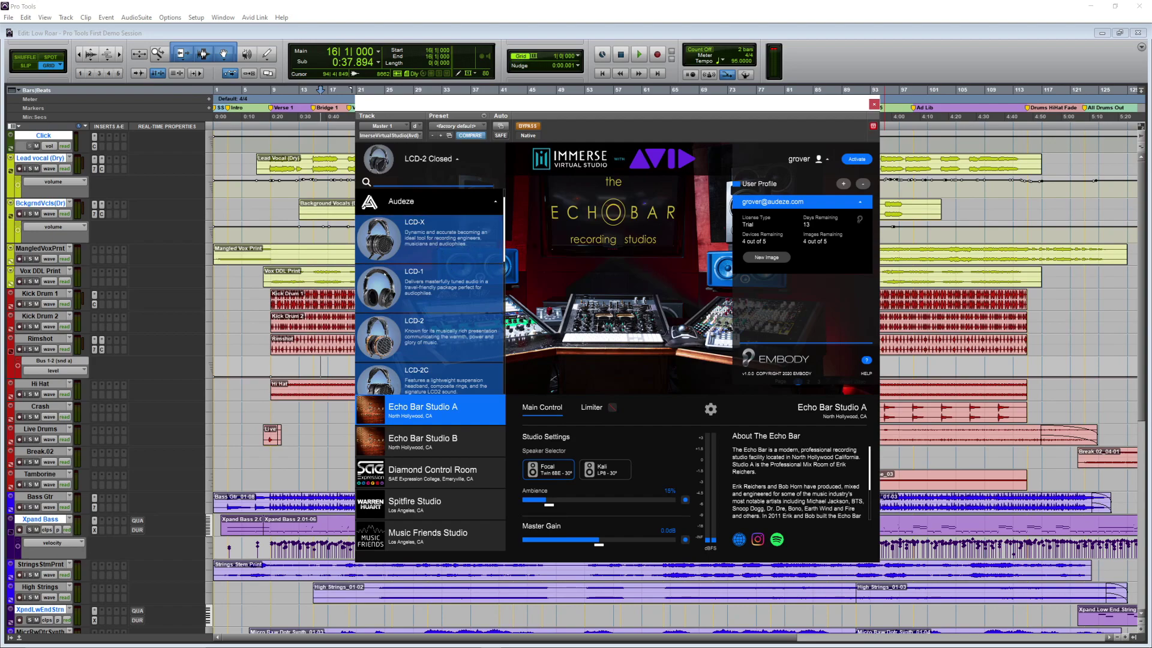
{"action": "left_click", "coordinate": [429, 158]}
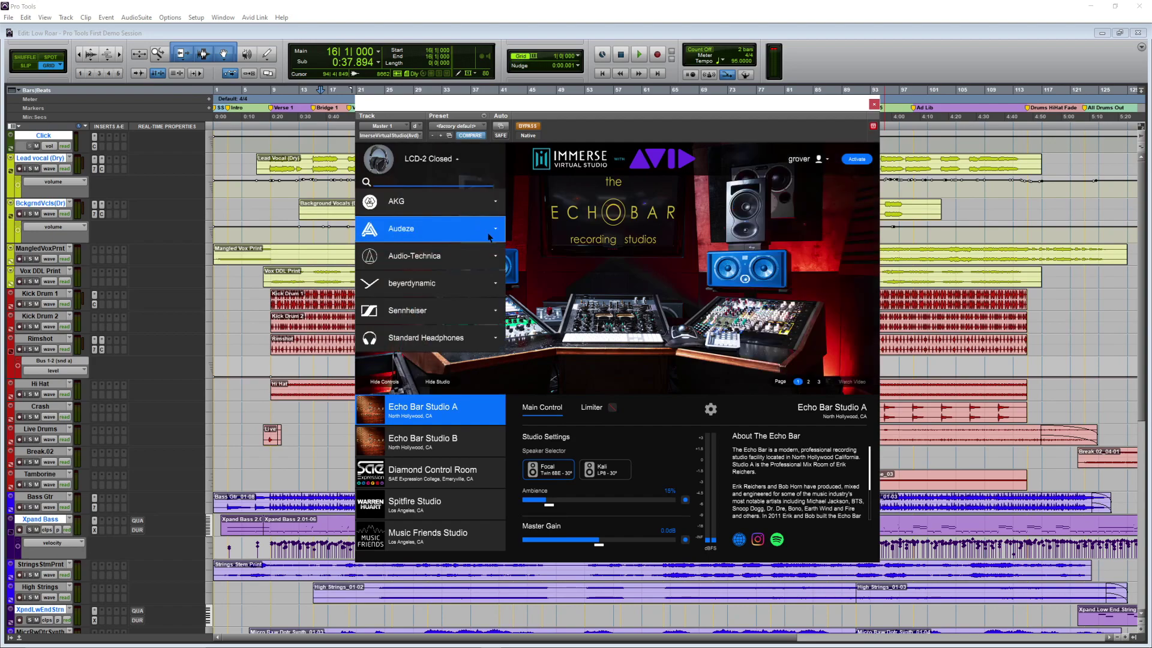
{"action": "left_click", "coordinate": [401, 201]}
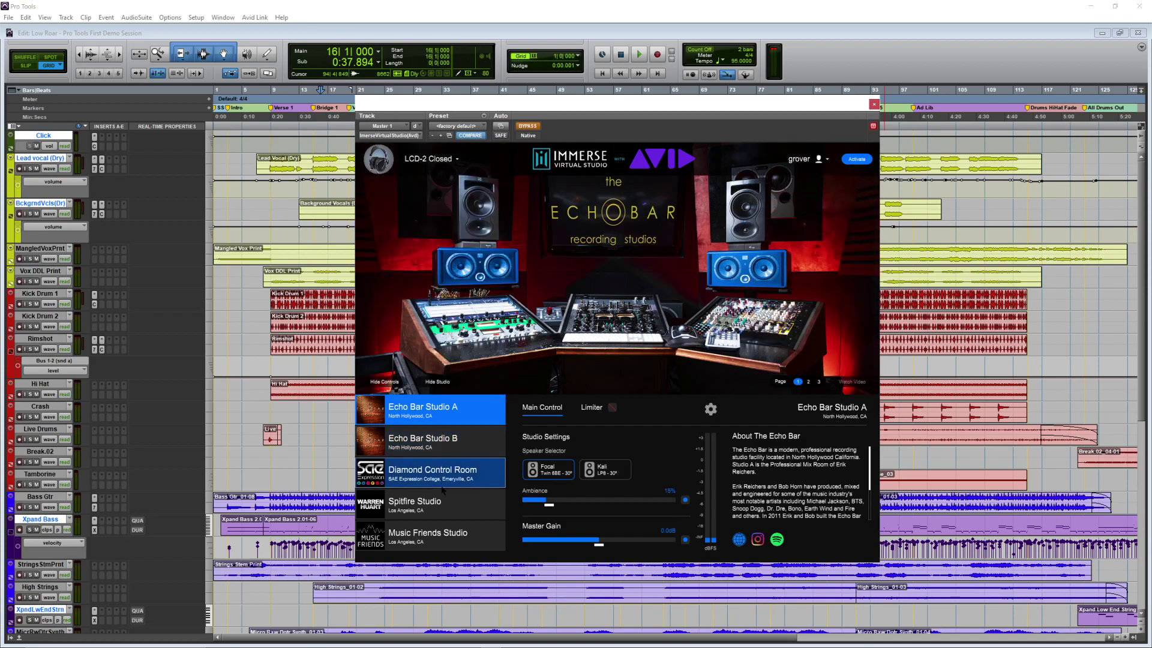
{"action": "left_click", "coordinate": [422, 441]}
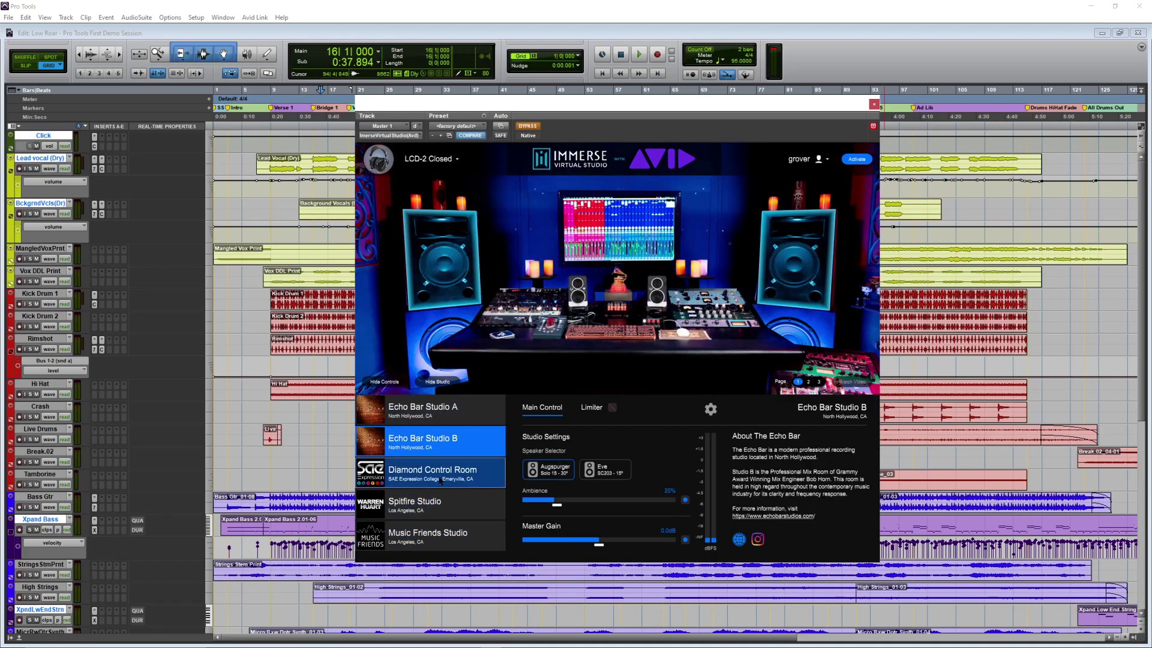